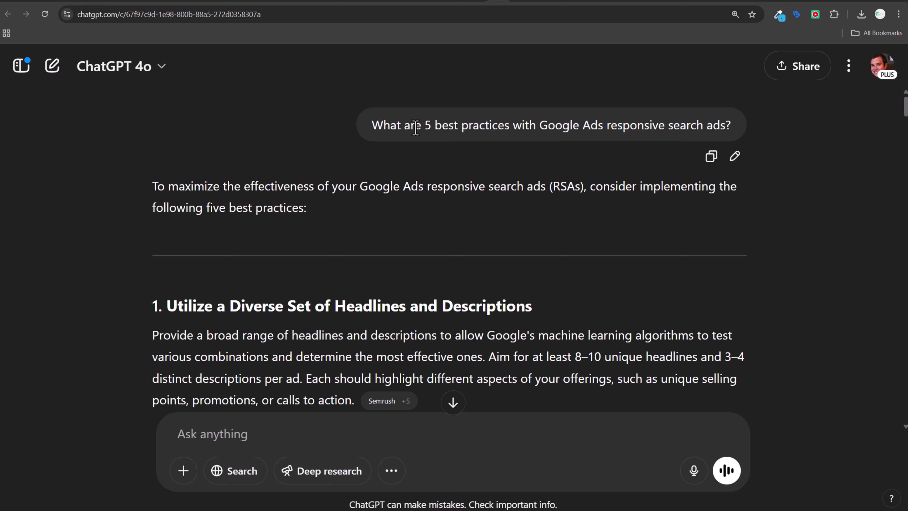
- Read the question about 5 best practices for Google Ads responsive search ads and its full answer, through the recommended video
drag(375, 125, 581, 148)
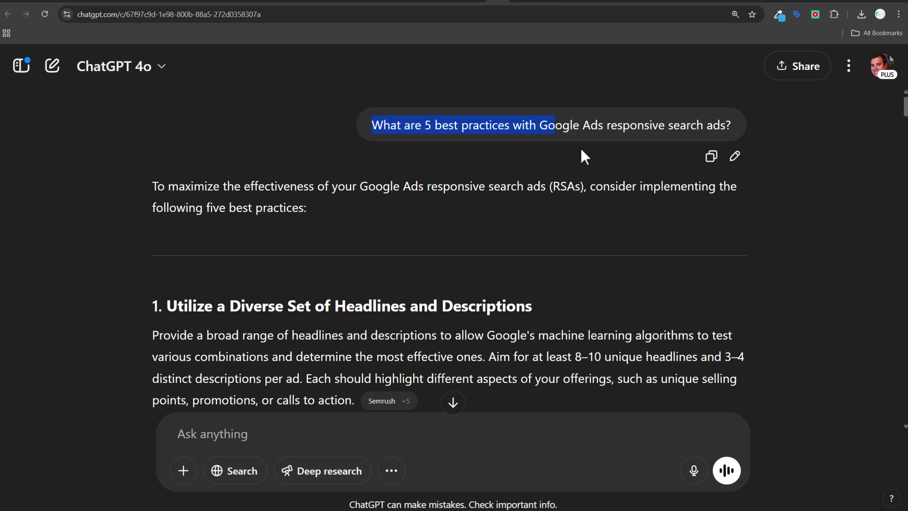
click(581, 148)
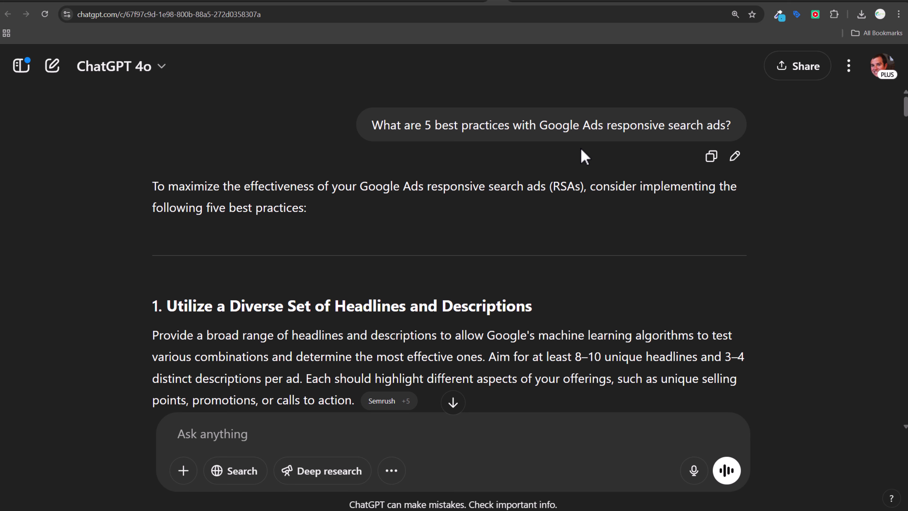
scroll(574, 182, down, 4)
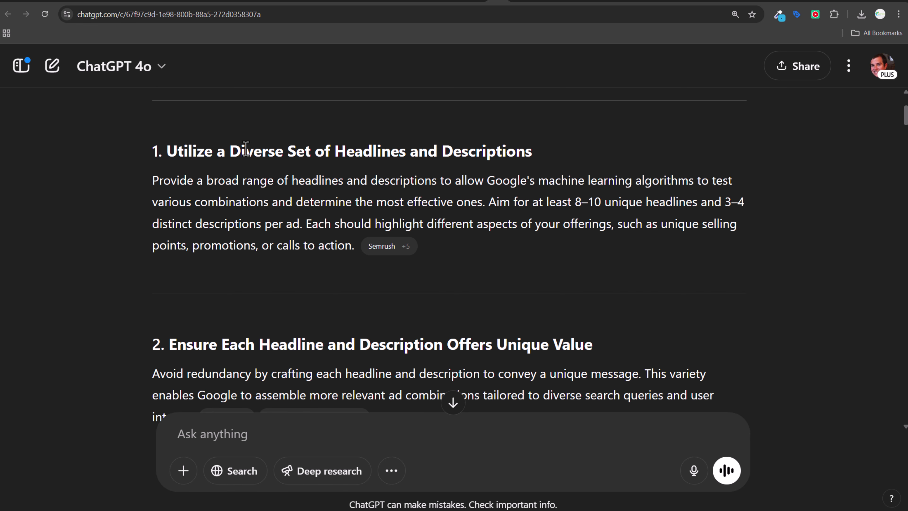
scroll(522, 243, down, 3)
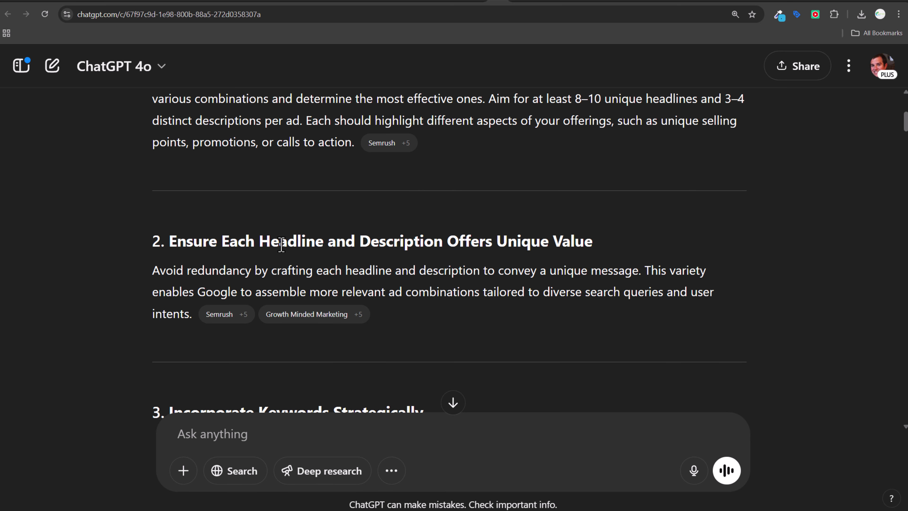
scroll(433, 205, up, 6)
drag(235, 257, 266, 255)
click(558, 252)
click(317, 284)
scroll(321, 272, down, 5)
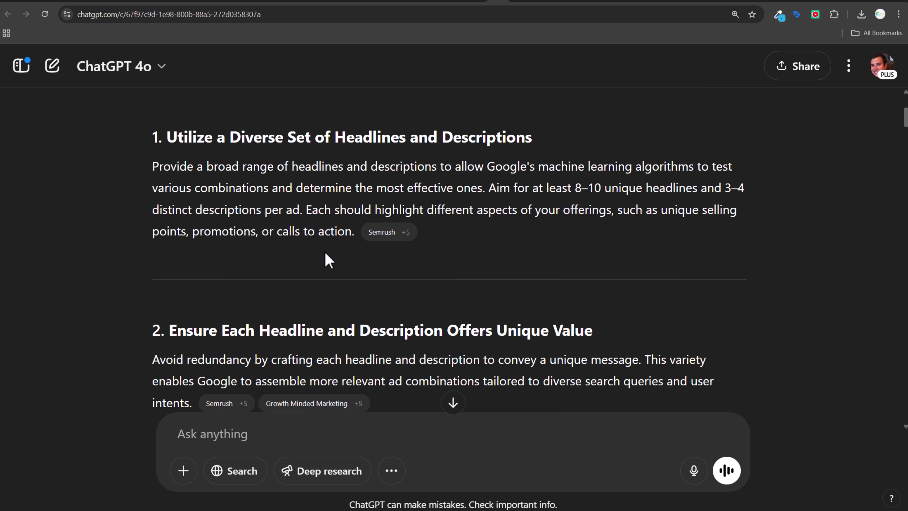
scroll(118, 262, down, 3)
scroll(116, 264, down, 9)
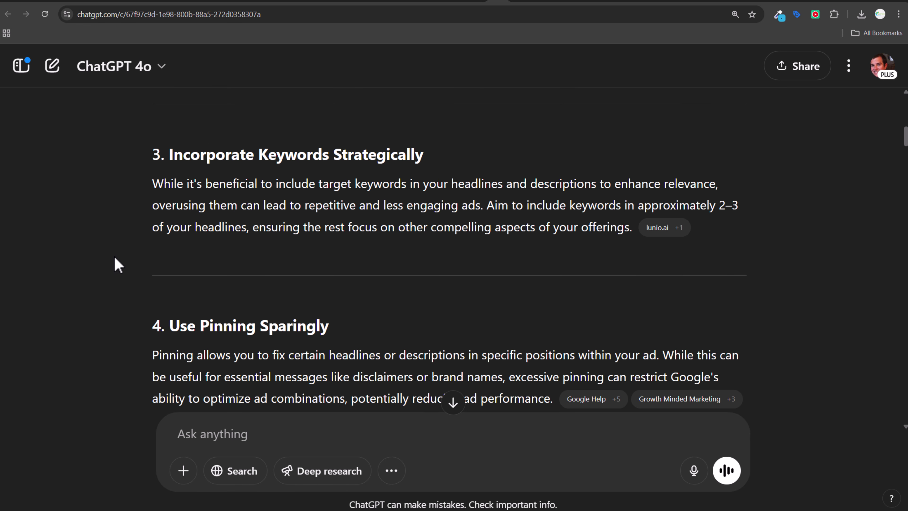
scroll(379, 288, down, 4)
scroll(475, 276, down, 3)
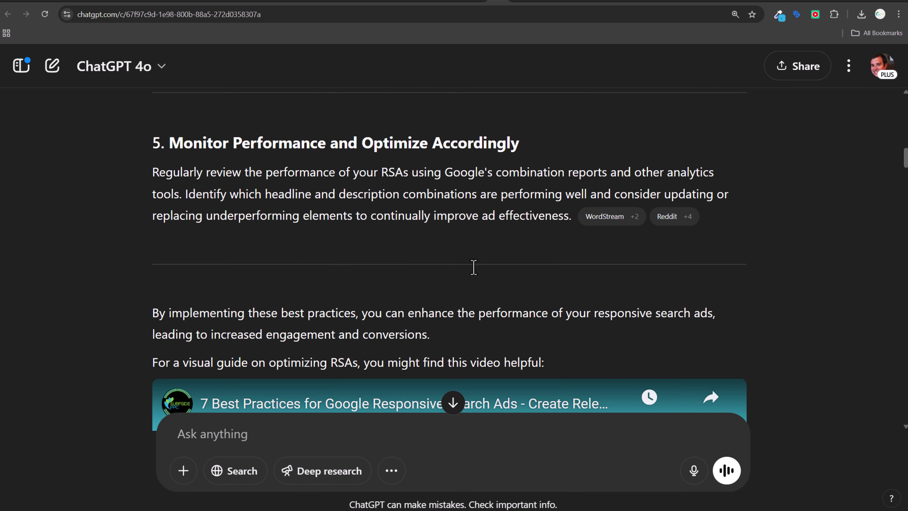
scroll(796, 208, down, 4)
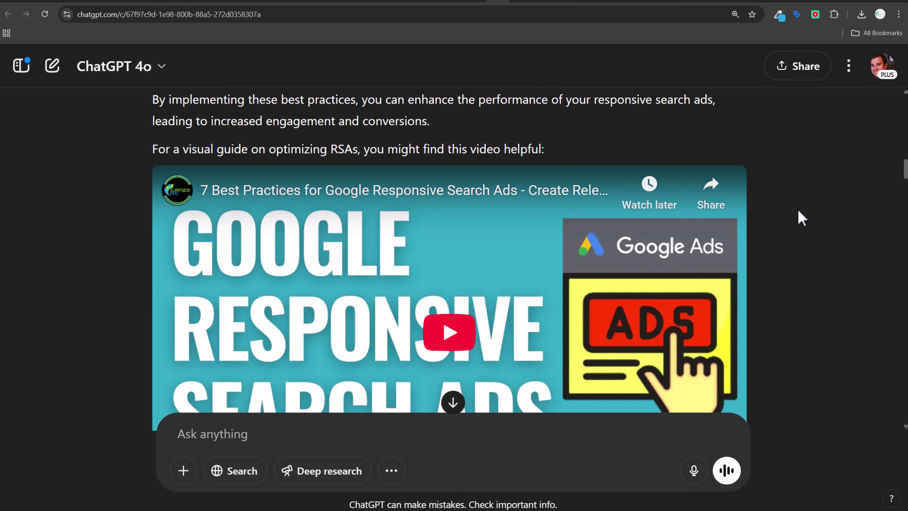
scroll(800, 203, down, 2)
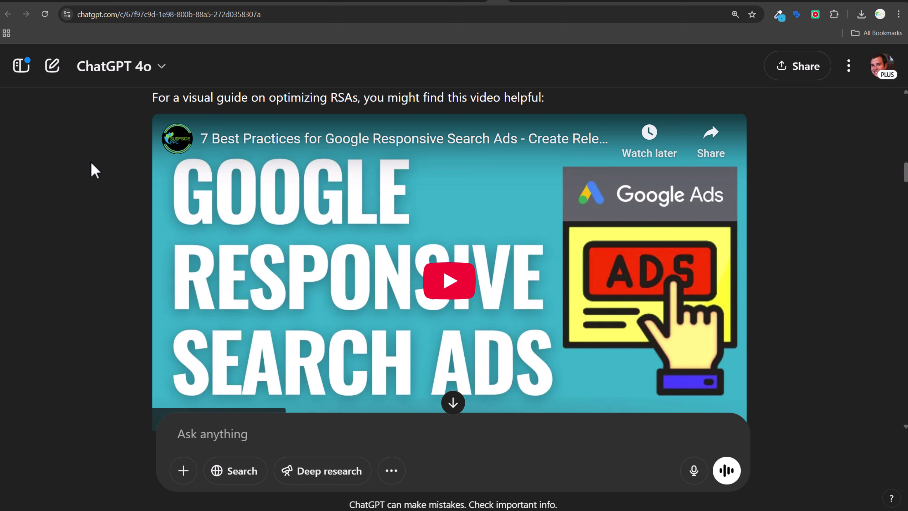
- Review the prompt requesting an infographic with 5 best practices and flat icons, along with the conceptual layout given in reply
scroll(91, 161, down, 5)
scroll(92, 139, down, 2)
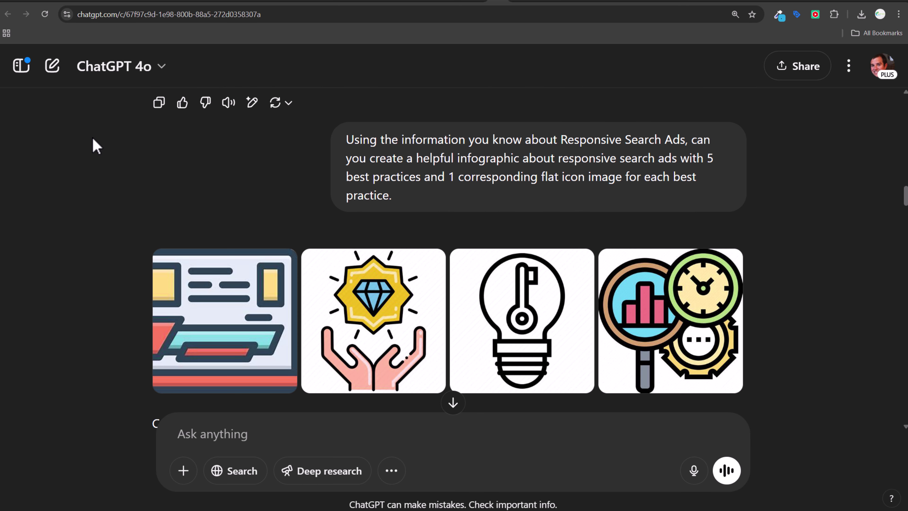
drag(381, 140, 439, 158)
click(481, 158)
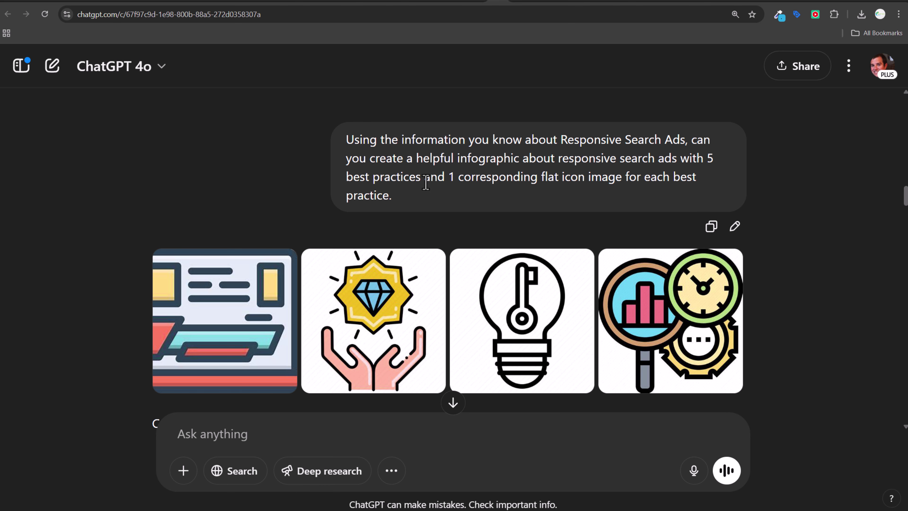
scroll(770, 344, down, 2)
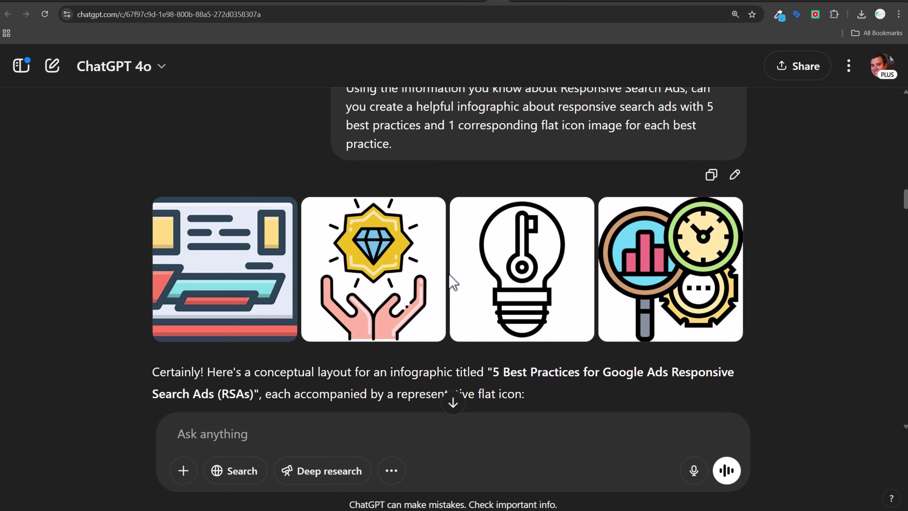
scroll(501, 268, down, 4)
scroll(563, 229, down, 3)
drag(258, 230, 611, 230)
scroll(616, 247, down, 4)
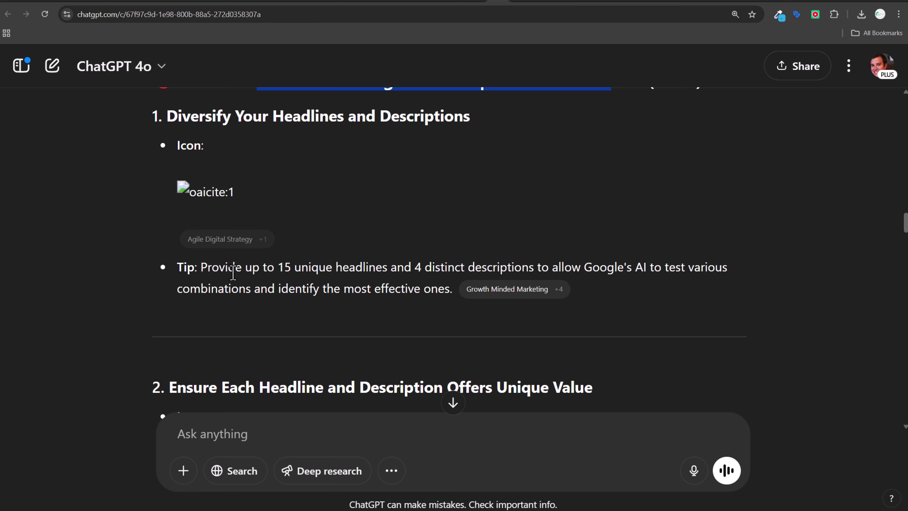
scroll(274, 185, down, 5)
scroll(320, 272, down, 20)
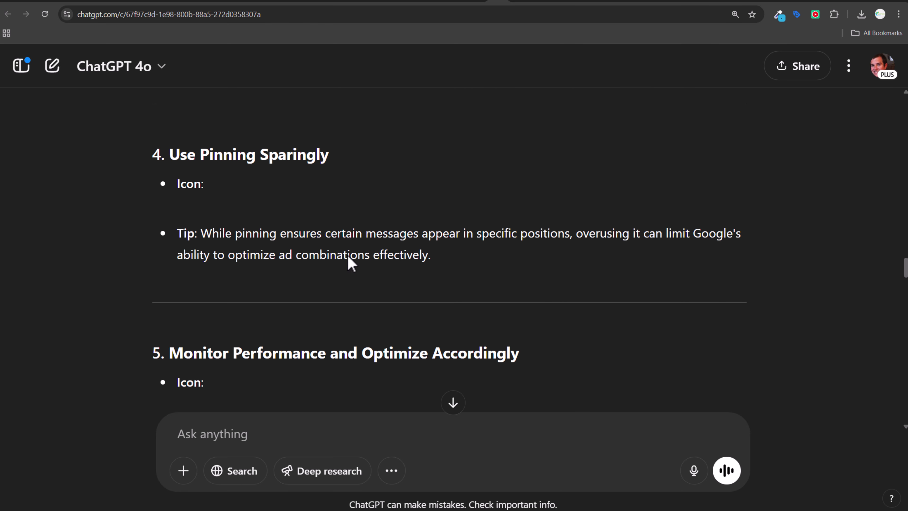
scroll(264, 304, up, 6)
scroll(239, 315, down, 7)
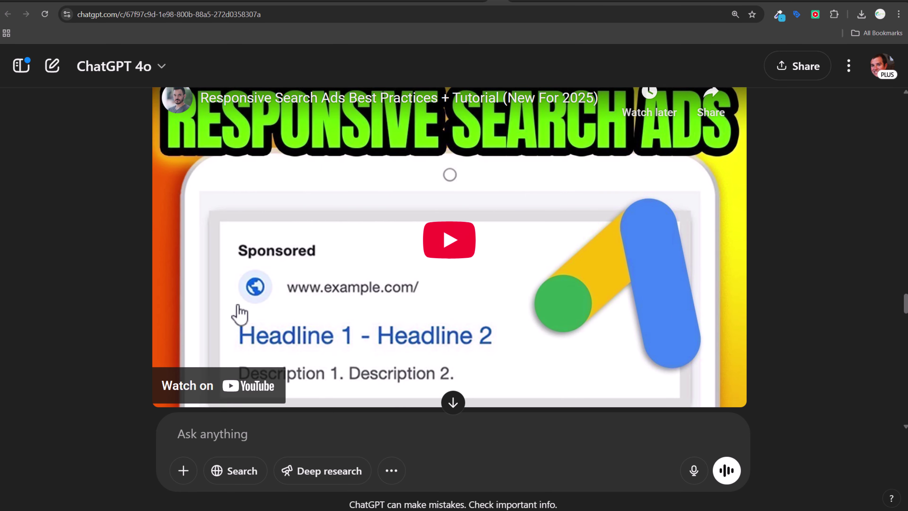
- Review the follow-up prompt "Please create a responsive search ads infographic" and the text layout in its reply
scroll(502, 196, down, 5)
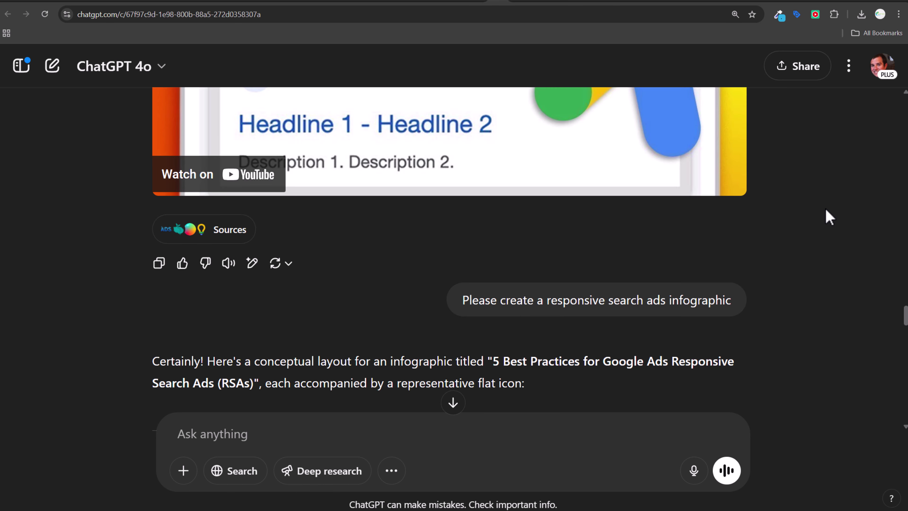
scroll(825, 272, down, 1)
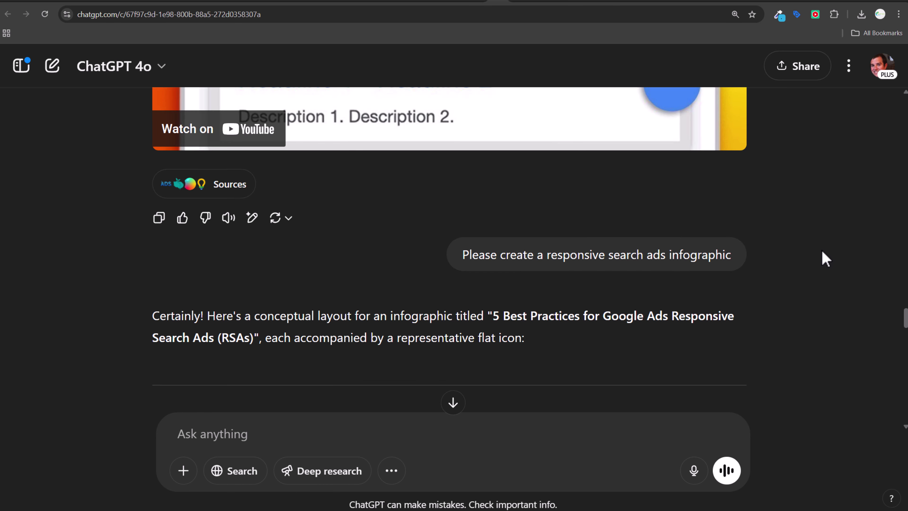
scroll(825, 258, down, 3)
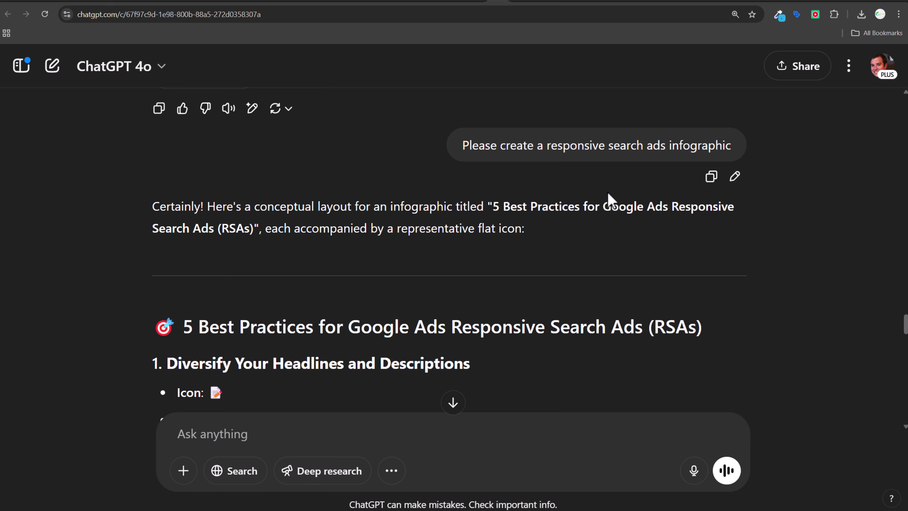
scroll(589, 218, down, 12)
scroll(574, 238, down, 15)
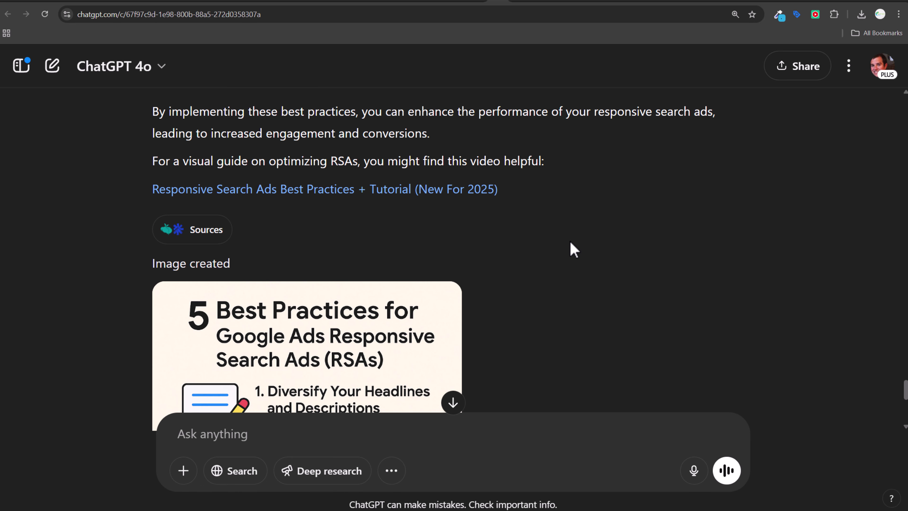
- Examine the generated responsive search ads infographic from its title through the last practice, checking the icons, text and number of practices
scroll(569, 247, down, 2)
scroll(518, 281, down, 2)
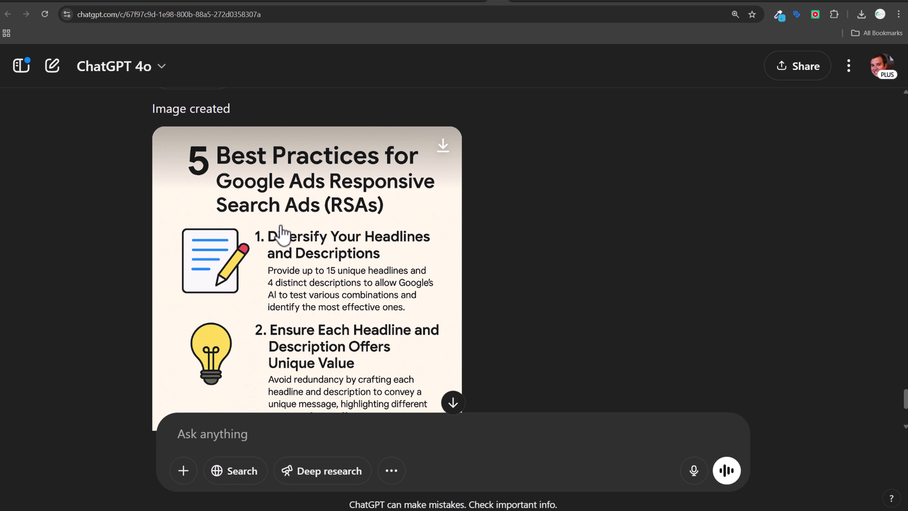
scroll(290, 217, down, 3)
scroll(290, 216, down, 2)
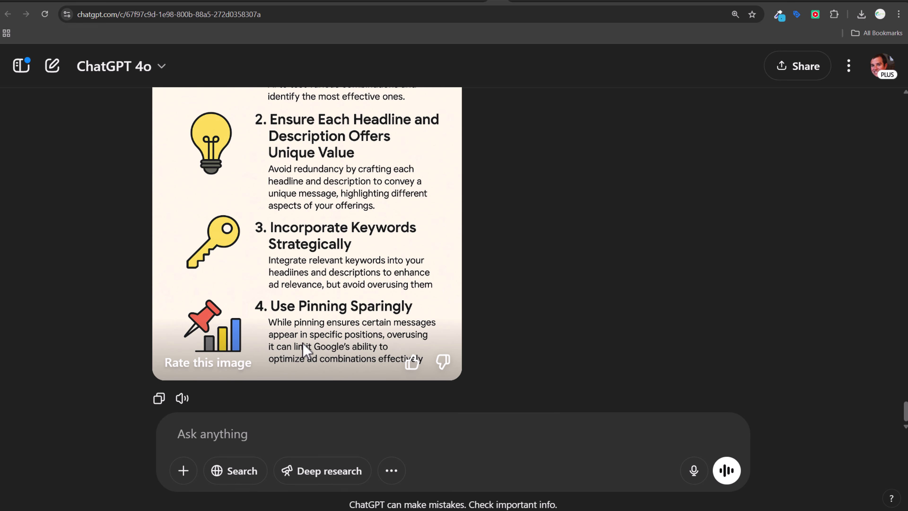
scroll(302, 325, up, 6)
scroll(259, 213, down, 6)
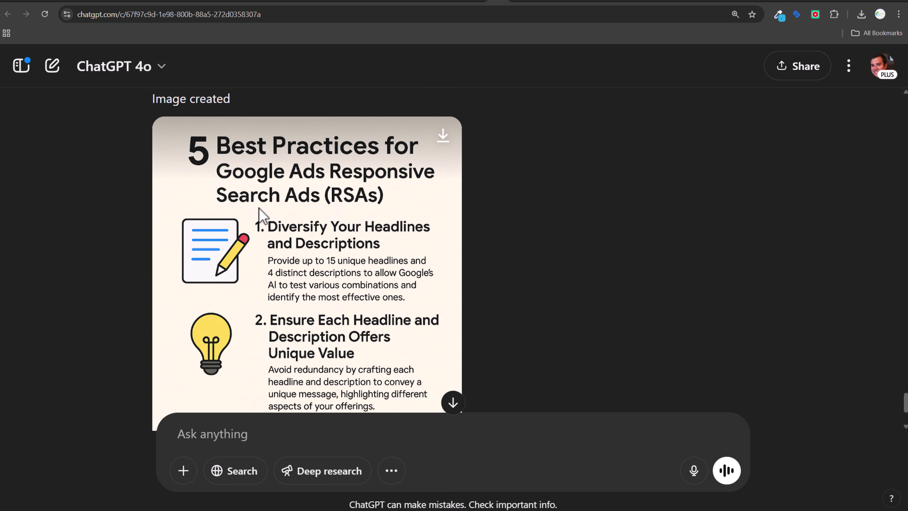
scroll(230, 224, up, 7)
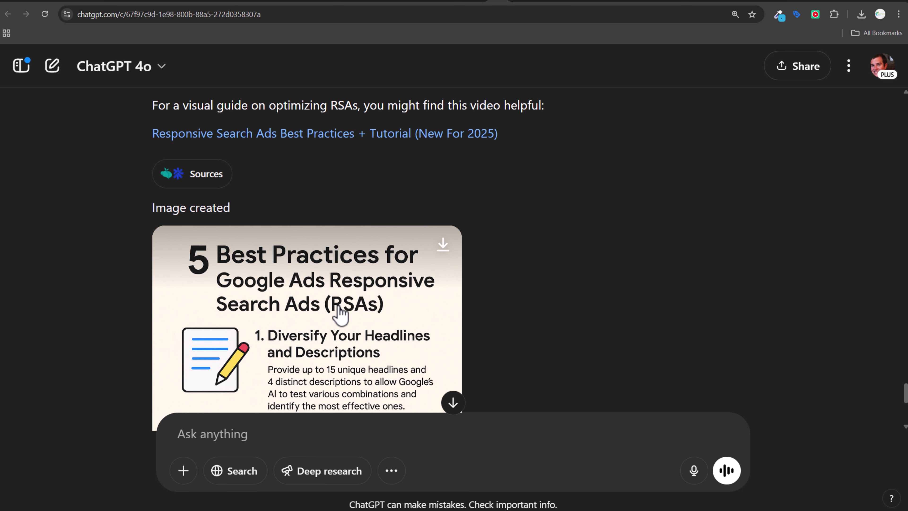
scroll(342, 317, down, 4)
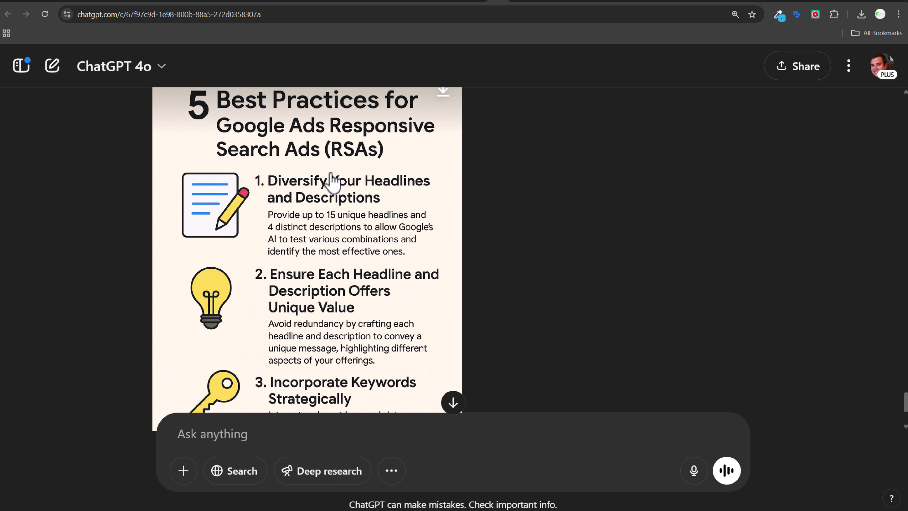
scroll(350, 175, down, 3)
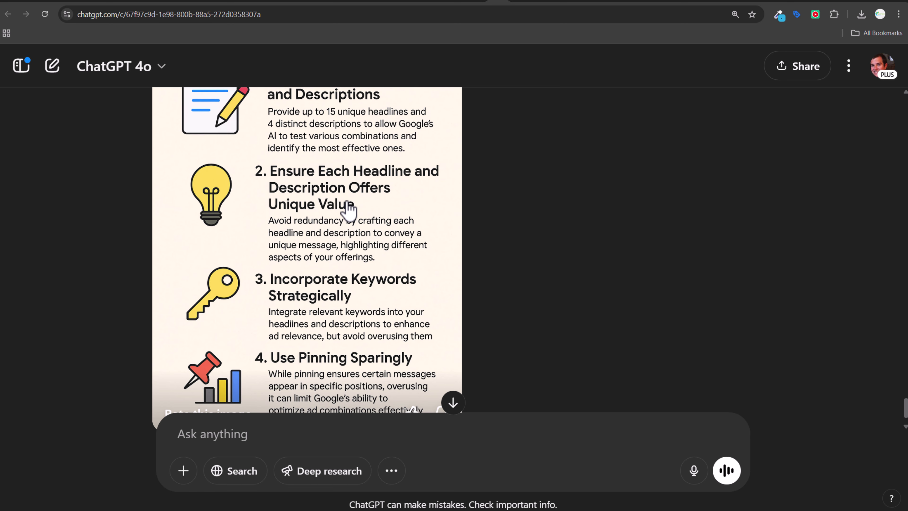
scroll(341, 232, down, 1)
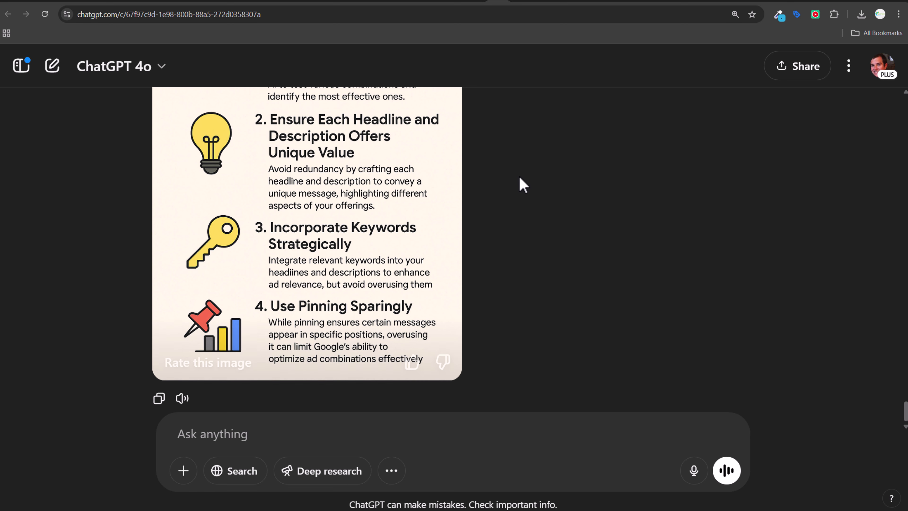
scroll(411, 236, up, 3)
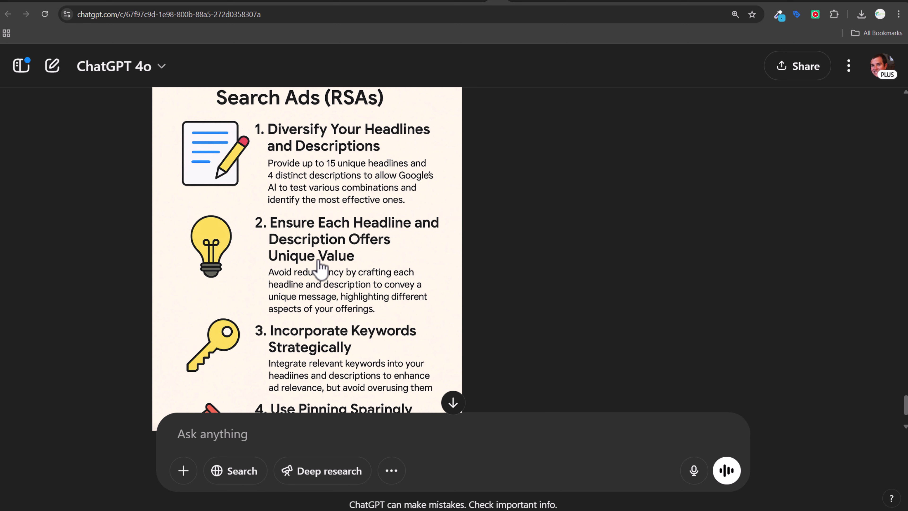
scroll(343, 307, down, 1)
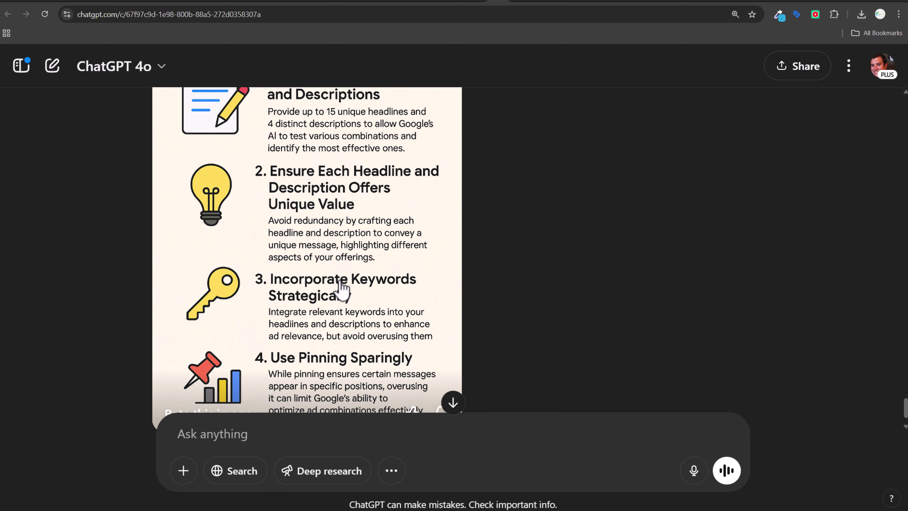
scroll(250, 314, down, 1)
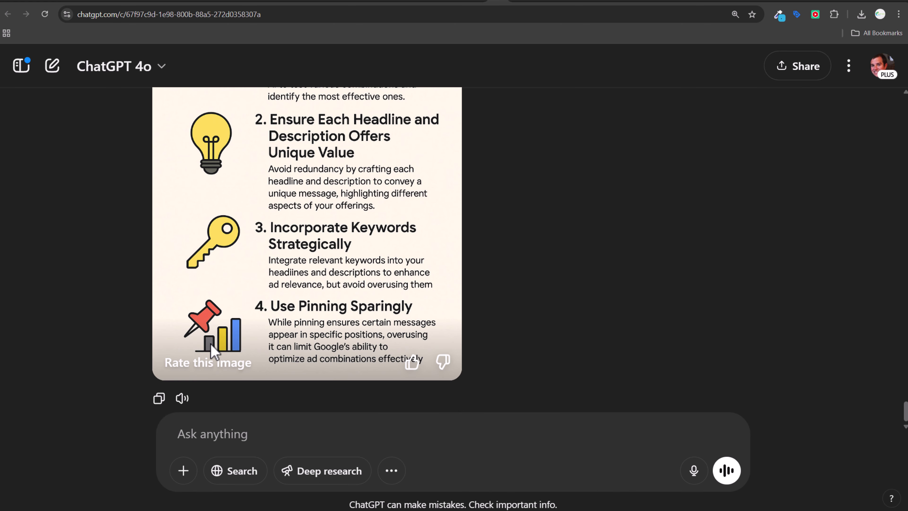
scroll(303, 280, up, 3)
scroll(303, 279, up, 4)
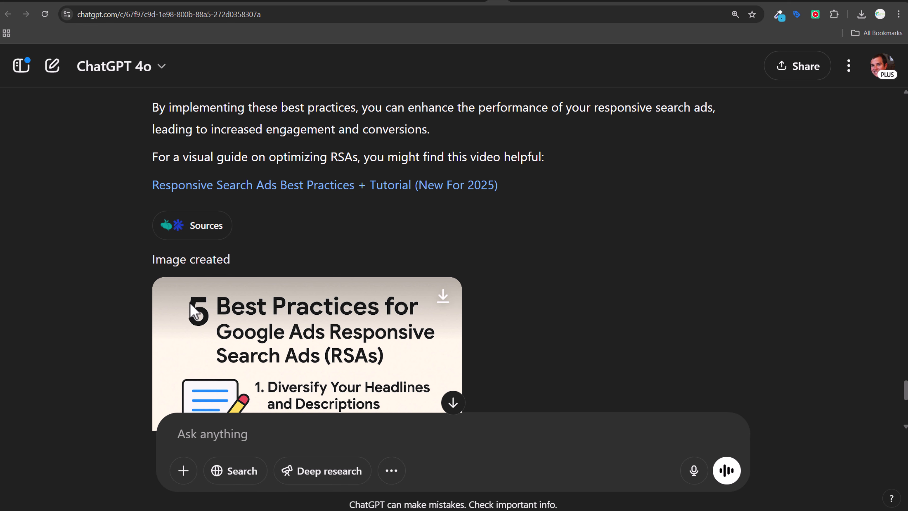
scroll(344, 342, down, 4)
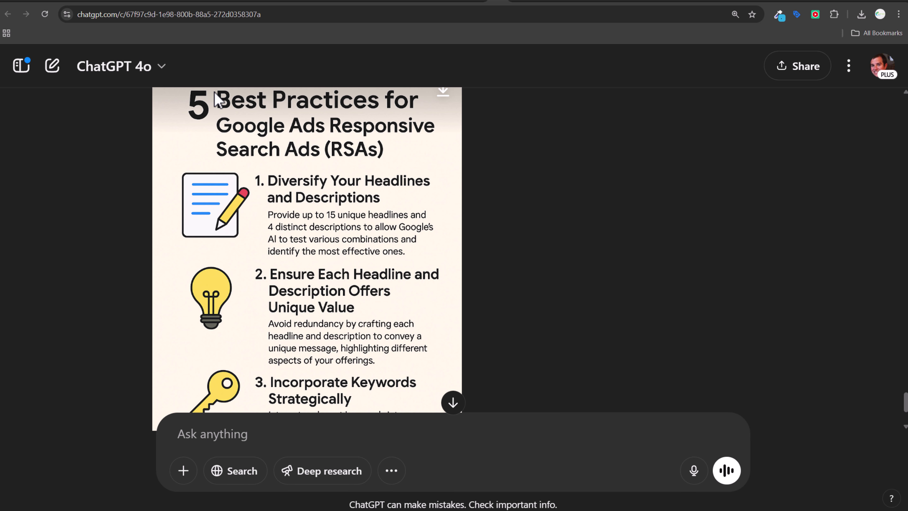
- Switch to the "7 AI Marketing Best Practices" conversation and read the prompt's design requirements and content structure
click(519, 3)
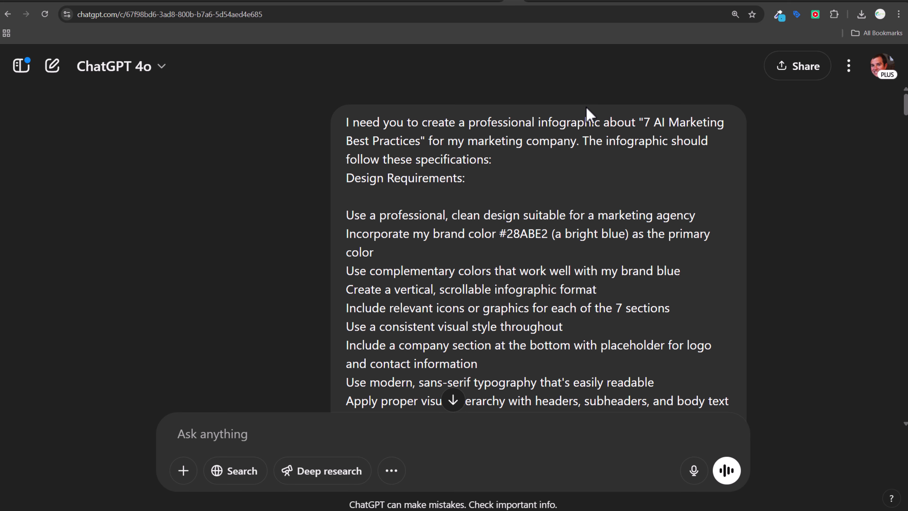
scroll(567, 155, down, 3)
drag(344, 111, 379, 211)
click(710, 304)
click(379, 211)
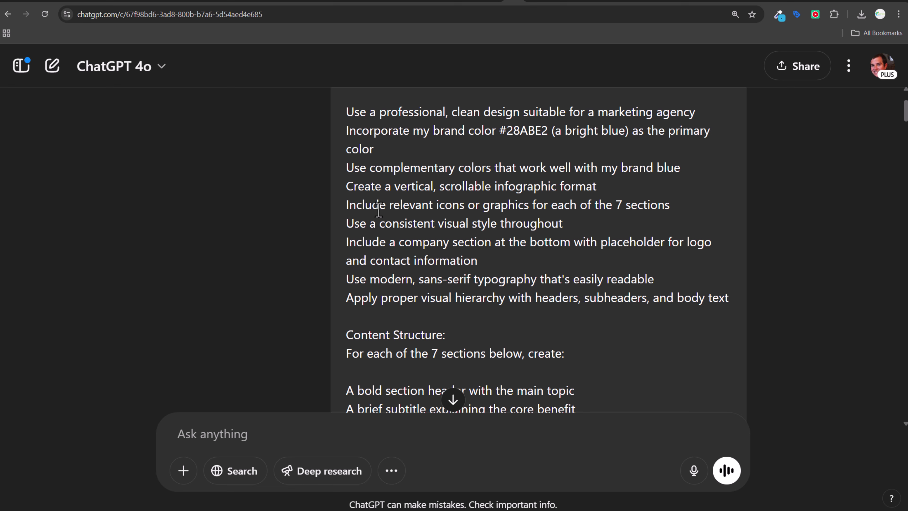
scroll(386, 195, down, 3)
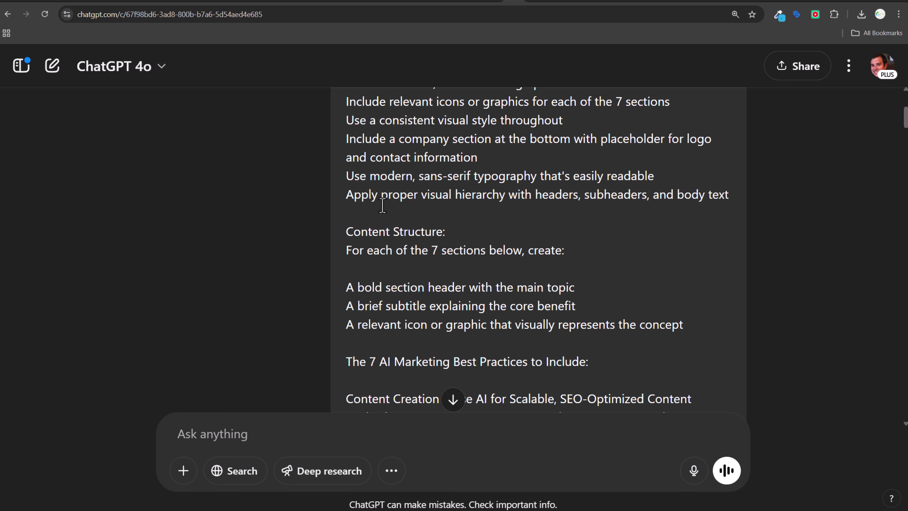
scroll(360, 281, down, 3)
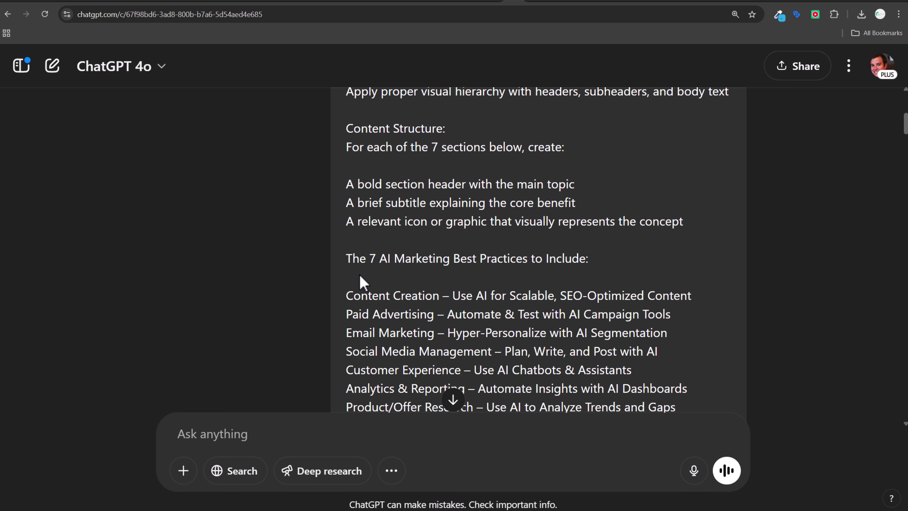
- Review the prompt's list of seven AI marketing practices, its header and footer requirements, and the additional instructions
scroll(661, 255, down, 4)
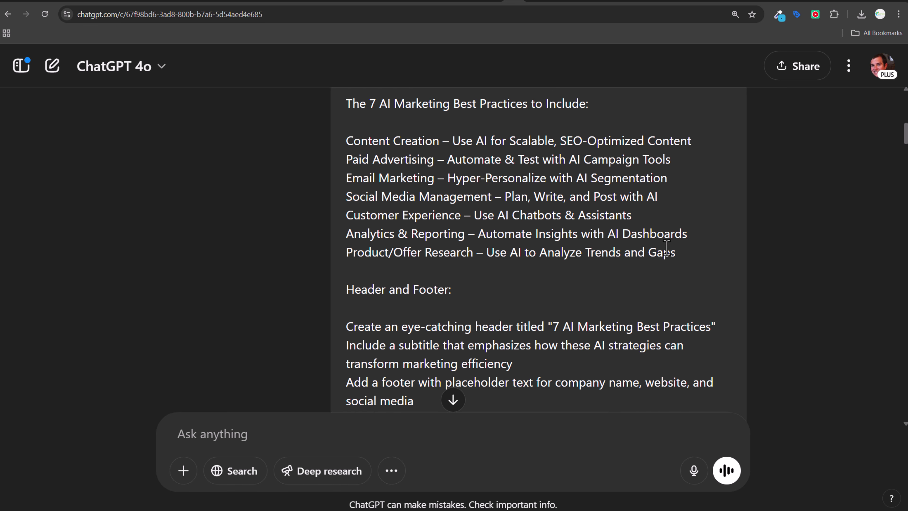
drag(337, 144, 696, 251)
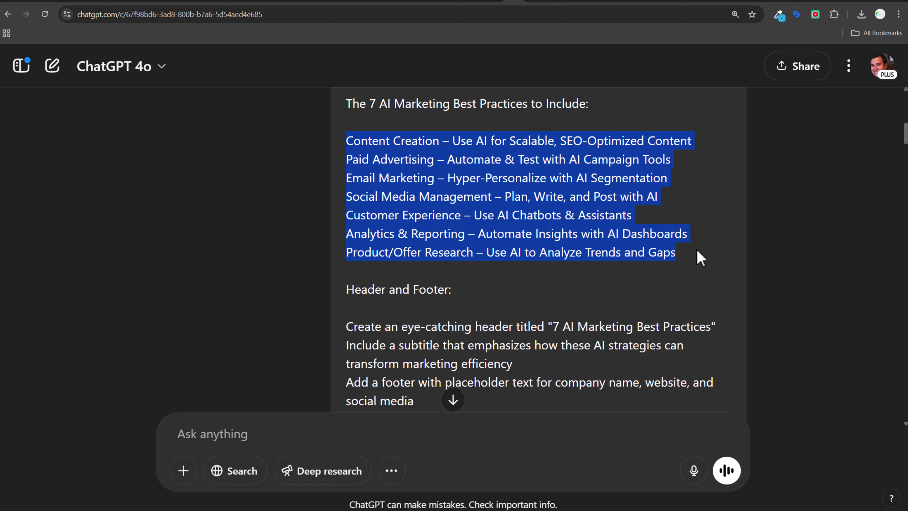
click(697, 250)
scroll(639, 253, down, 4)
drag(345, 172, 632, 177)
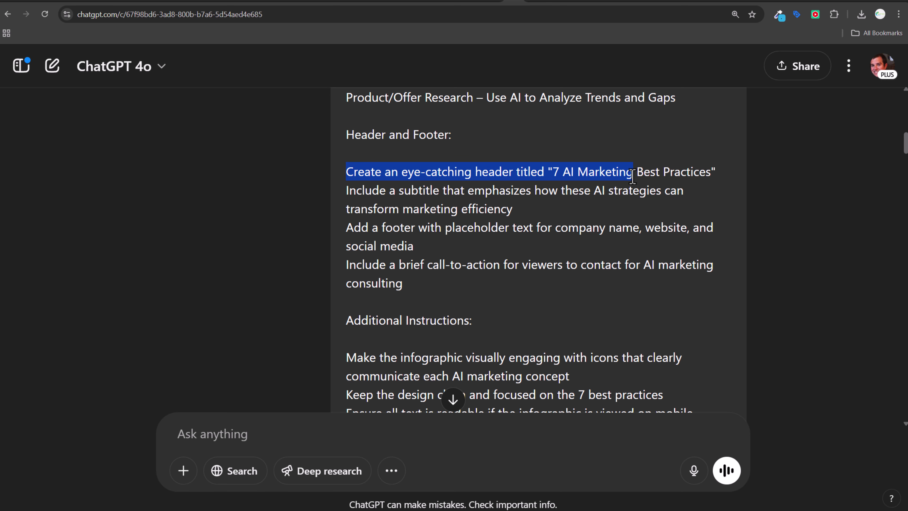
click(622, 210)
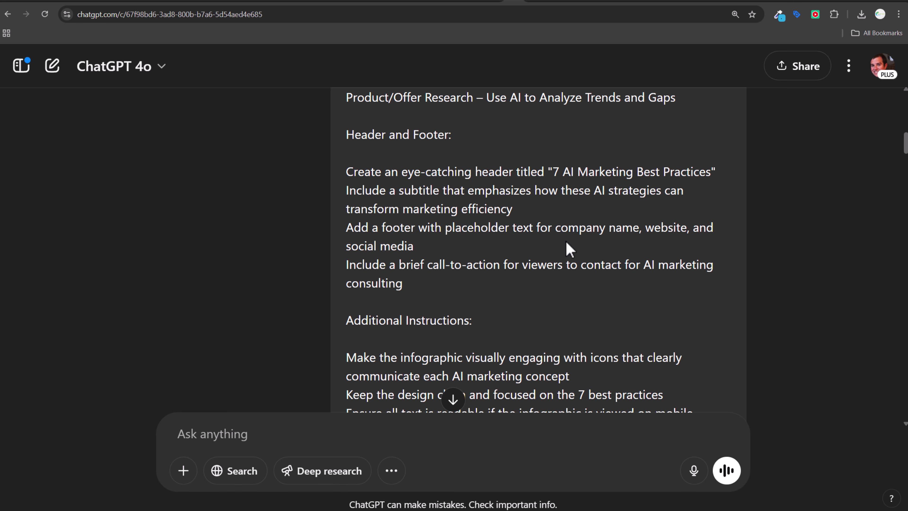
scroll(396, 204, down, 12)
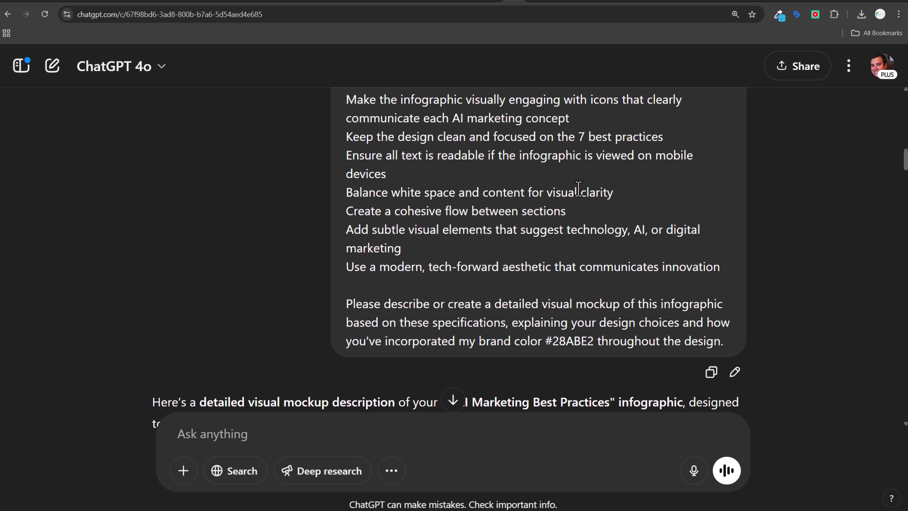
- Read through the visual mockup description in the reply, from the title and color palette to the offer to generate the image
scroll(574, 182, down, 3)
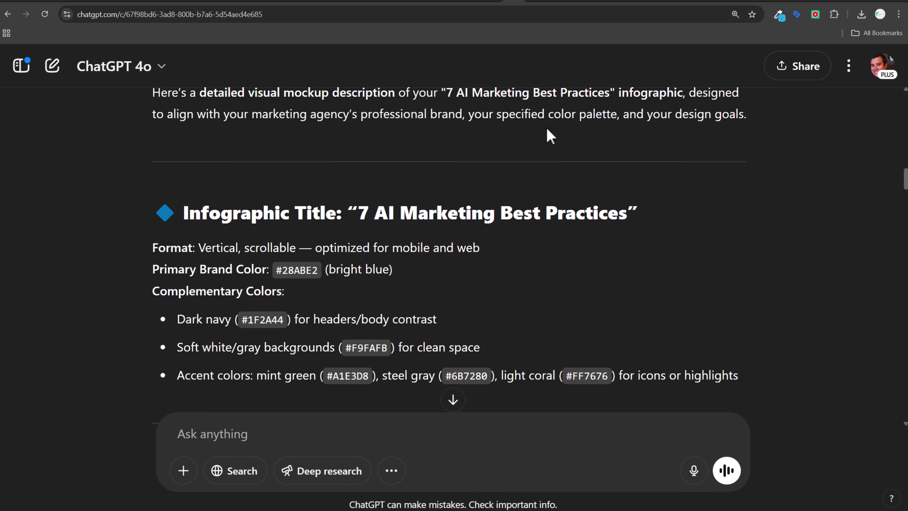
scroll(302, 221, down, 4)
scroll(543, 115, down, 4)
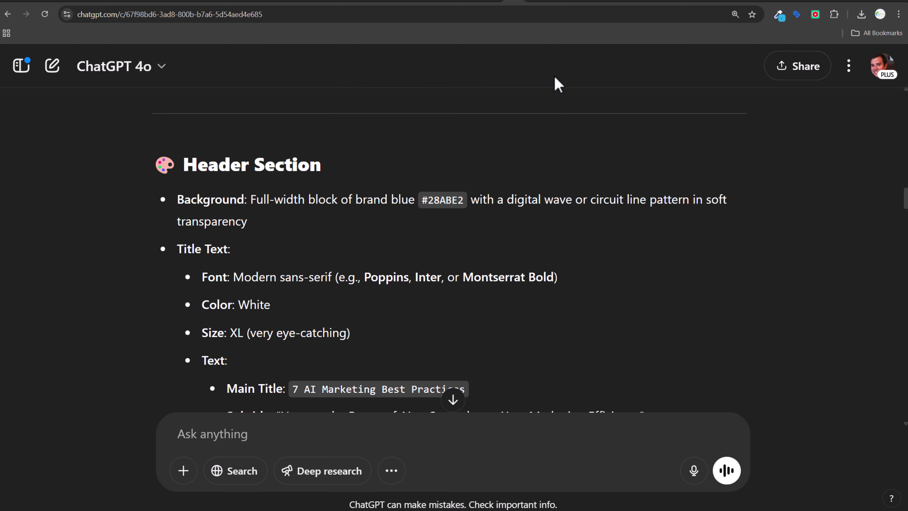
scroll(687, 240, down, 12)
scroll(671, 230, down, 20)
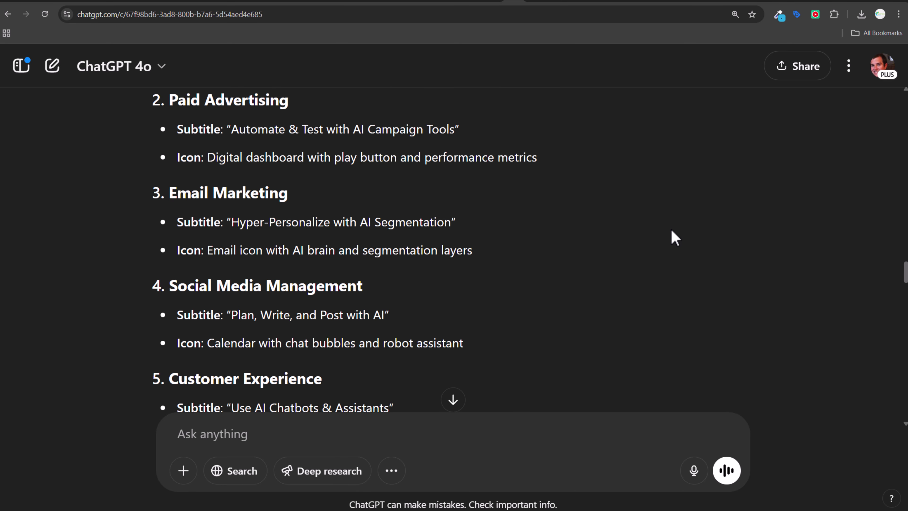
scroll(670, 230, down, 20)
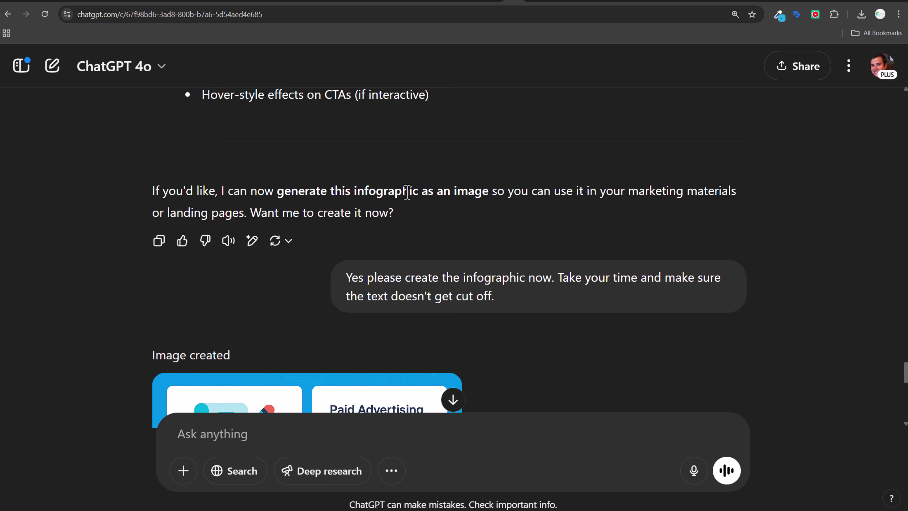
- Examine the AI marketing infographic generated from the follow-up prompt, checking all cards for a header, duplicate or missing practices, and cut-off text
scroll(415, 210, down, 3)
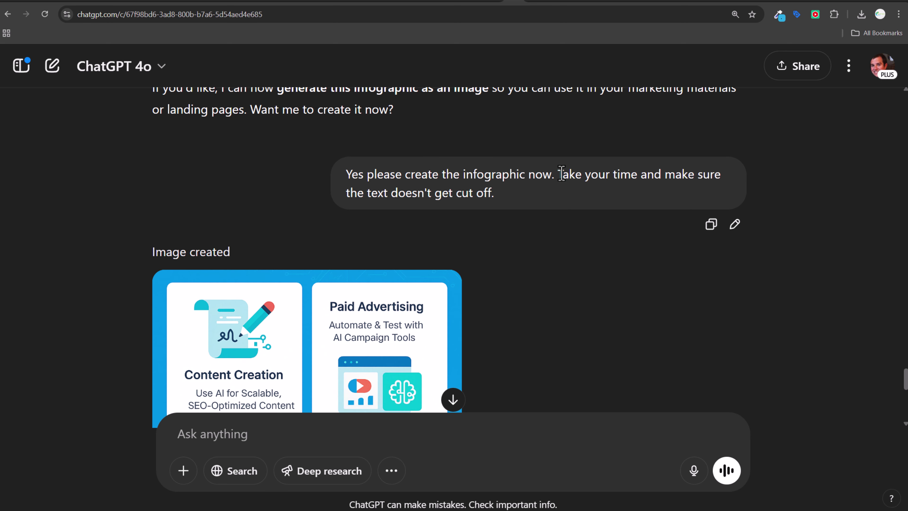
scroll(518, 225, down, 10)
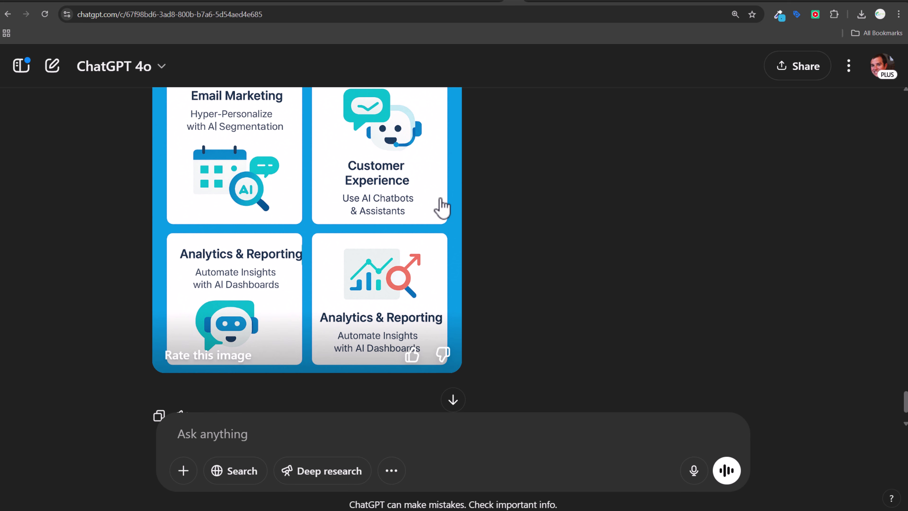
scroll(607, 287, up, 3)
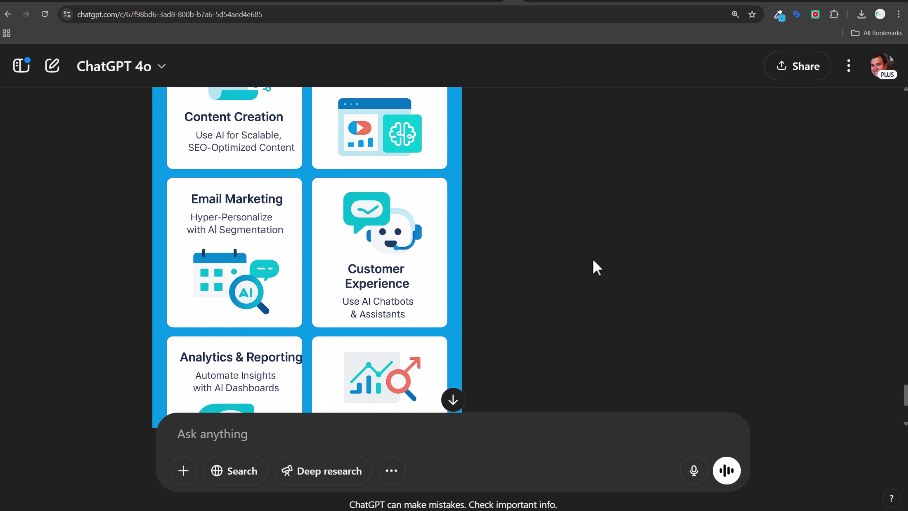
scroll(360, 282, up, 4)
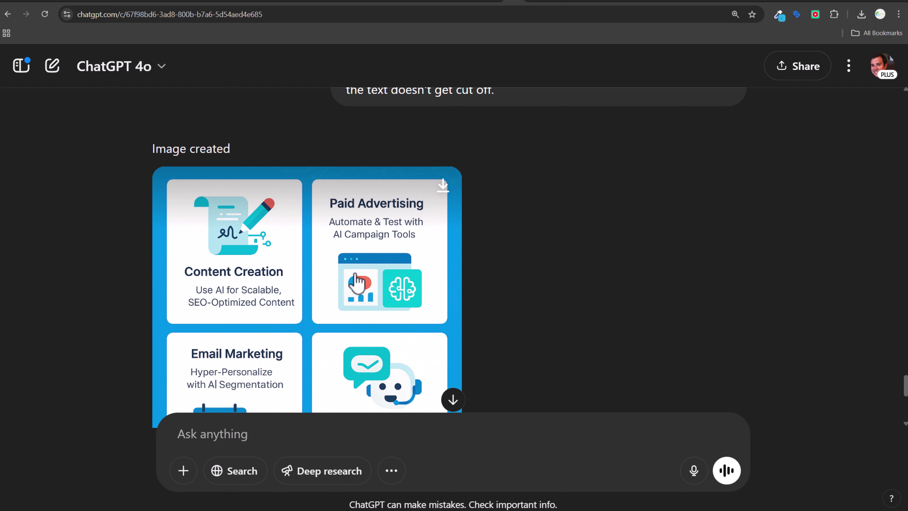
scroll(222, 261, down, 3)
scroll(193, 319, down, 3)
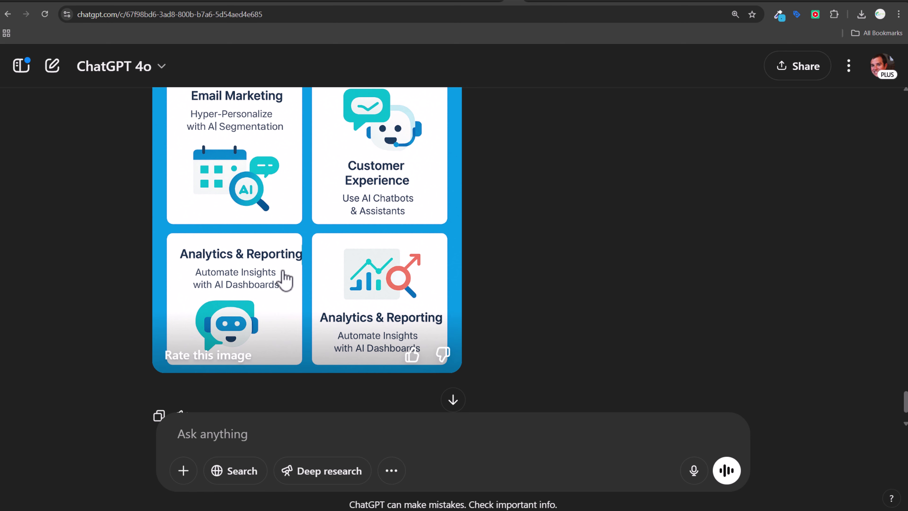
scroll(357, 233, up, 2)
scroll(403, 195, up, 3)
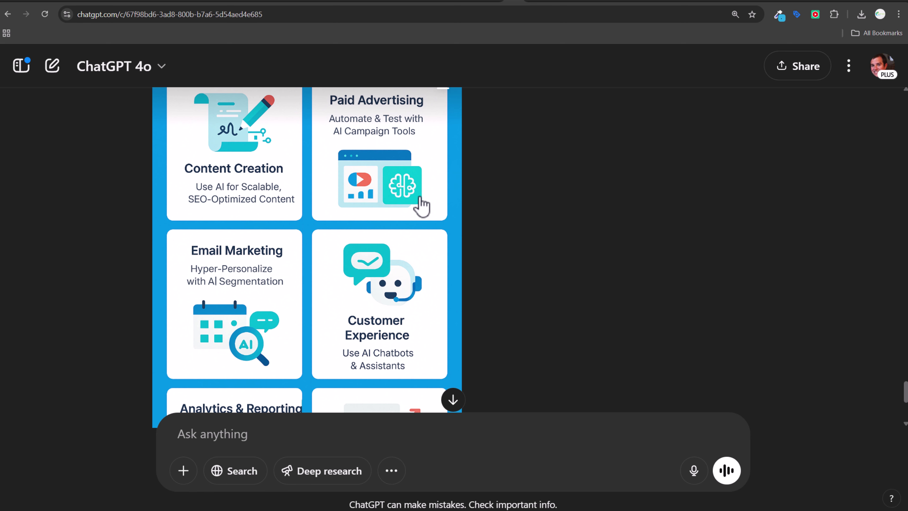
scroll(415, 200, down, 4)
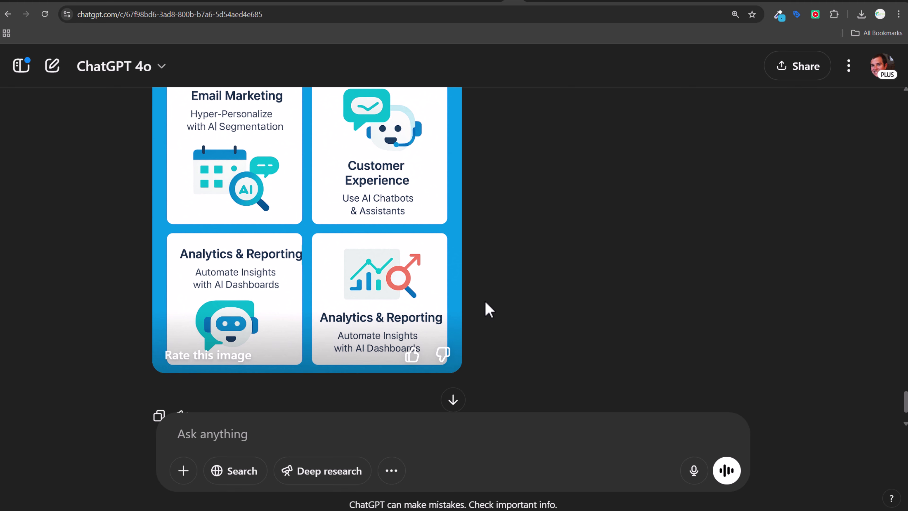
scroll(485, 300, down, 3)
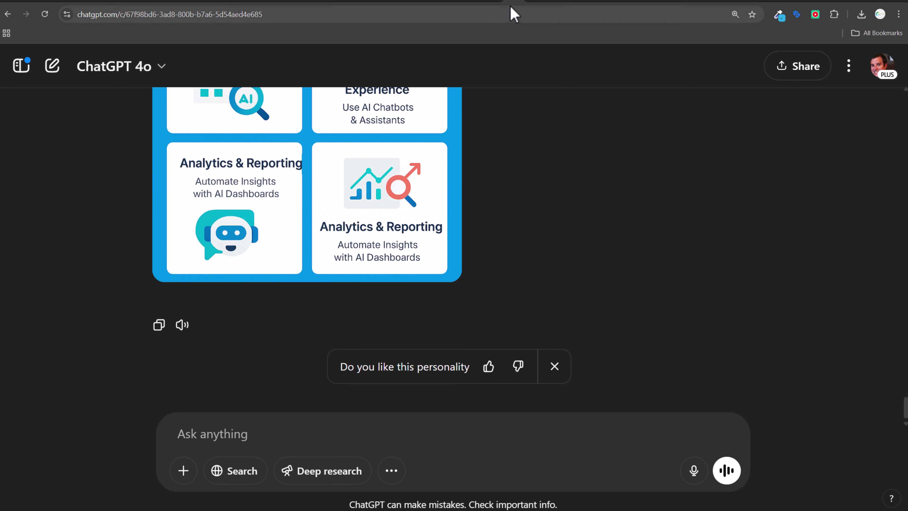
- Switch to the conversation whose prompt supplies the full text for a "5 Google Ads Best Practices" infographic
click(530, 2)
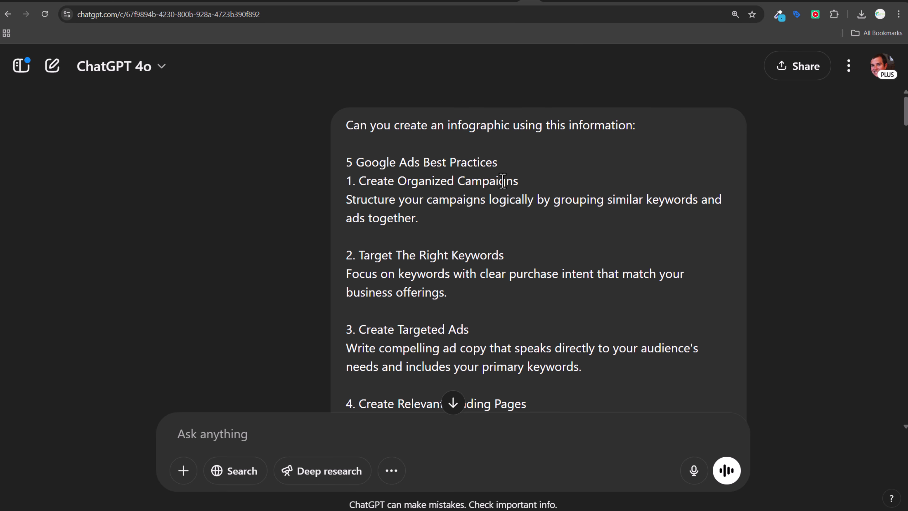
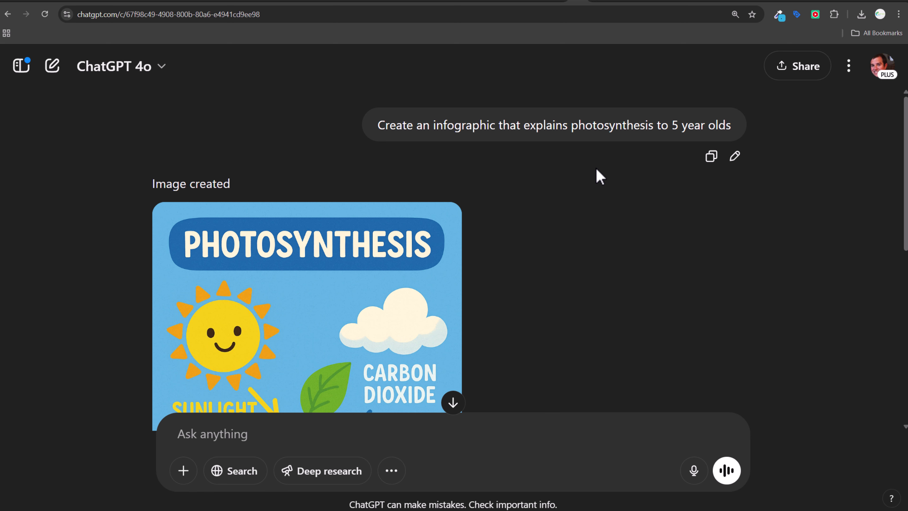
- Examine the photosynthesis infographic for 5 year olds down to the soil section, checking its labels, arrows and spelling
scroll(533, 188, down, 5)
scroll(411, 166, up, 2)
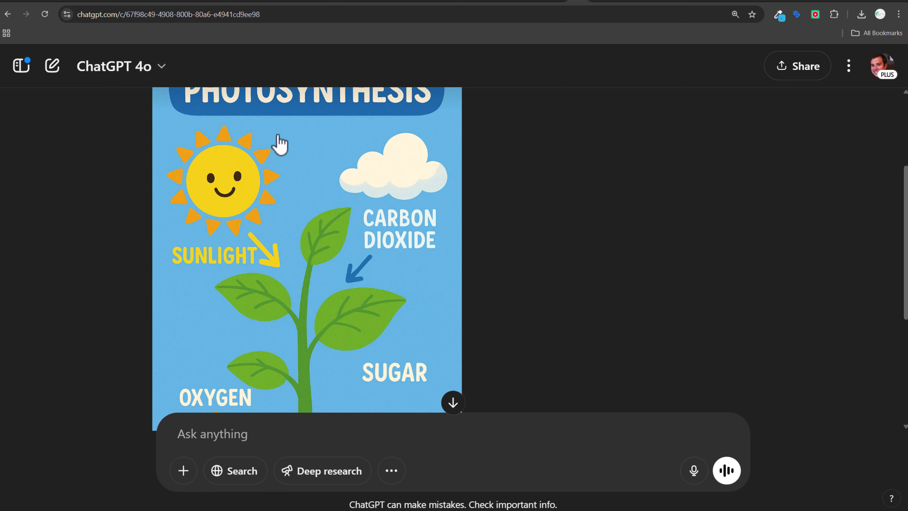
scroll(270, 348, down, 4)
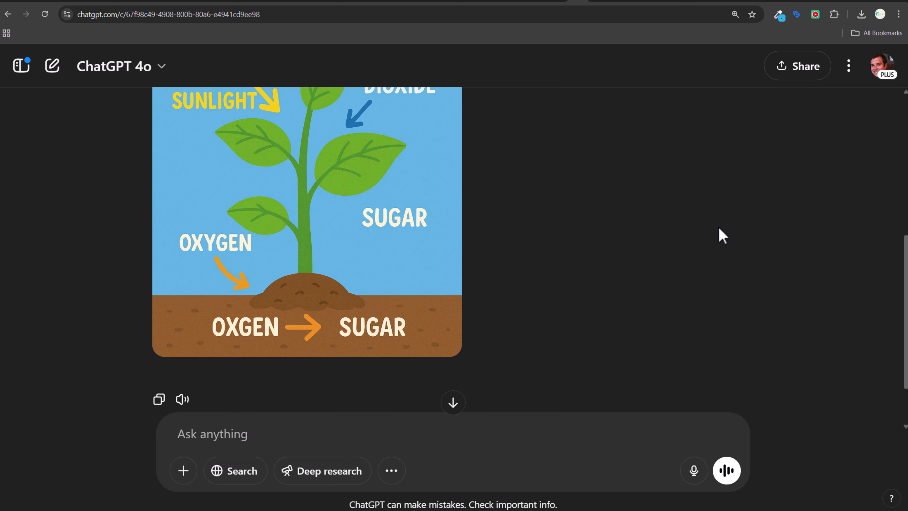
- Compare the generated photosynthesis infographic with the Google image results for "how does photosynthesis work"
click(720, 2)
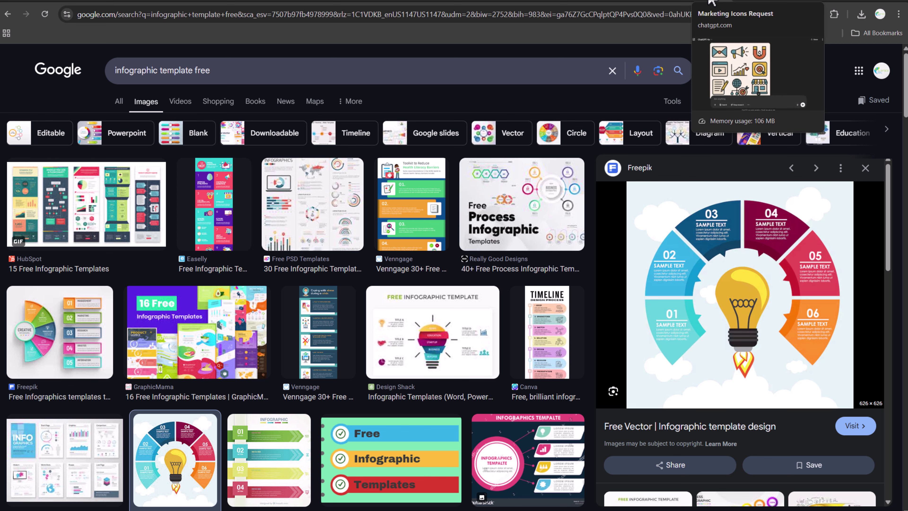
click(775, 1)
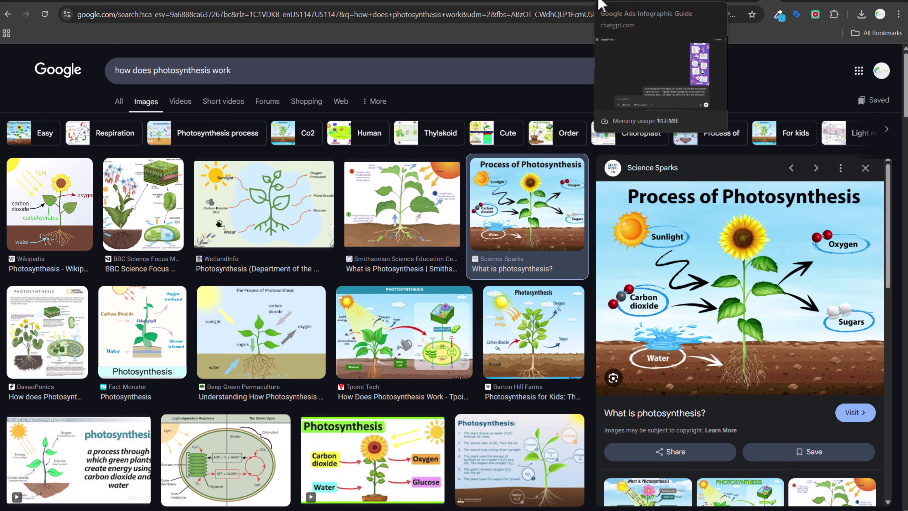
click(585, 5)
scroll(574, 200, up, 5)
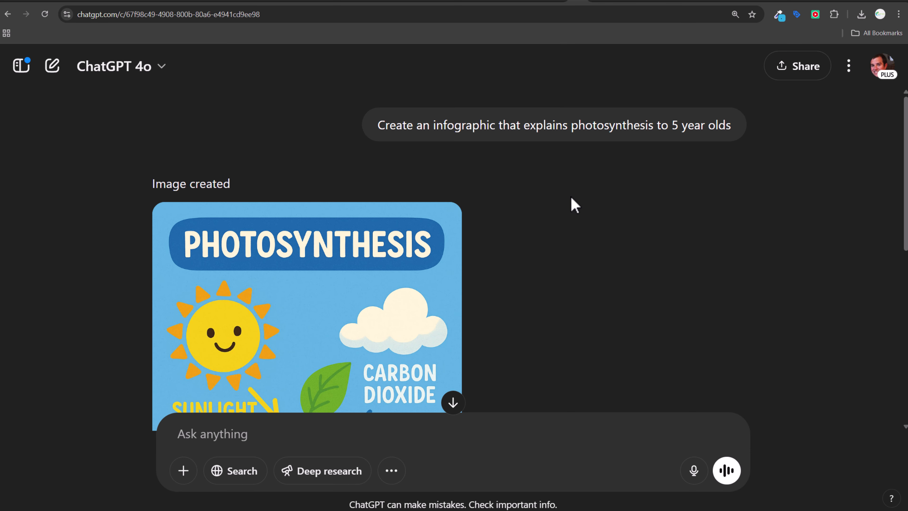
scroll(529, 188, down, 4)
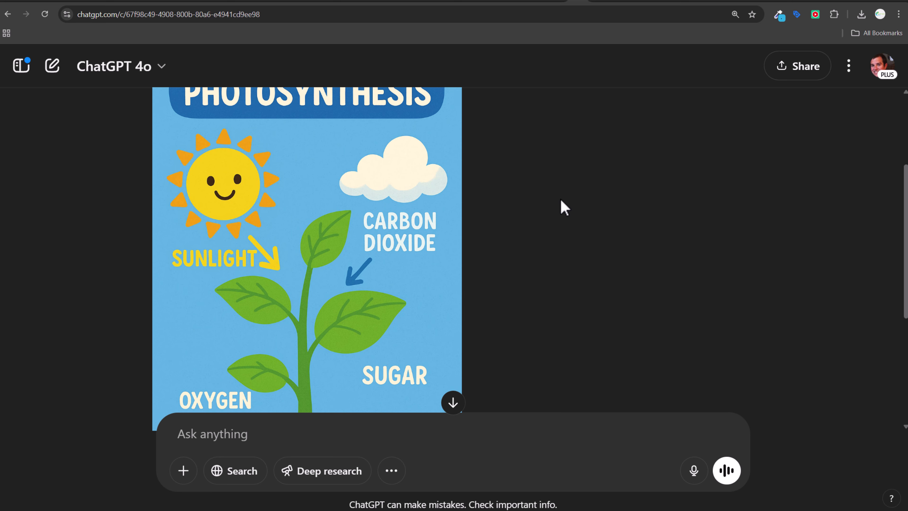
scroll(533, 263, up, 3)
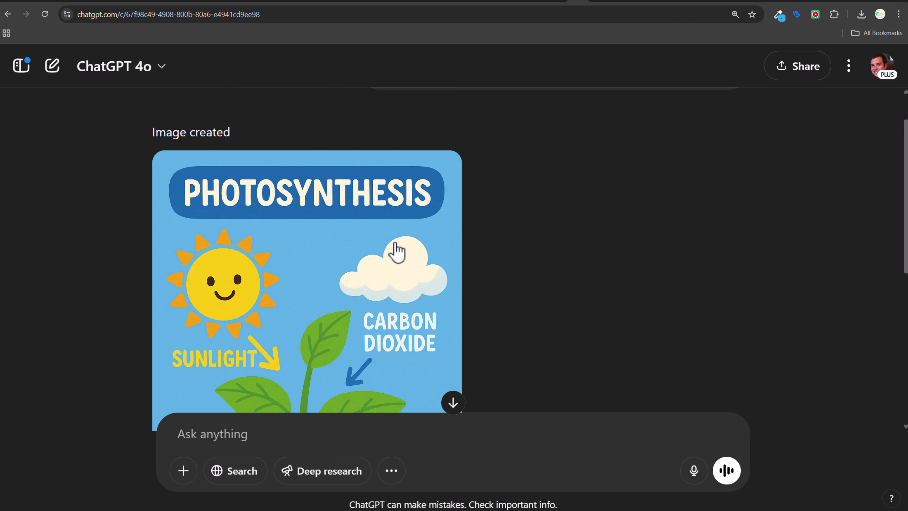
- Switch to the Google Ads Infographic Guide conversation and view the attached "Scientific Method" reference image enlarged
click(589, 5)
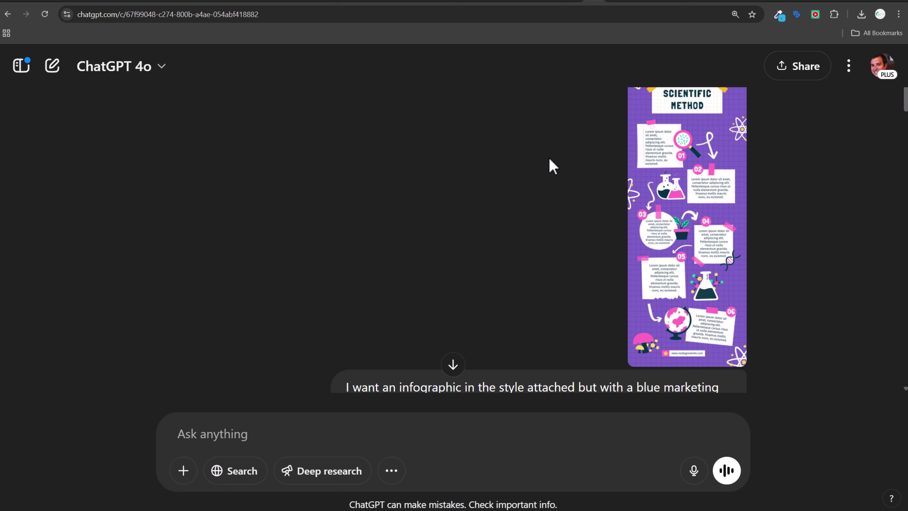
click(712, 111)
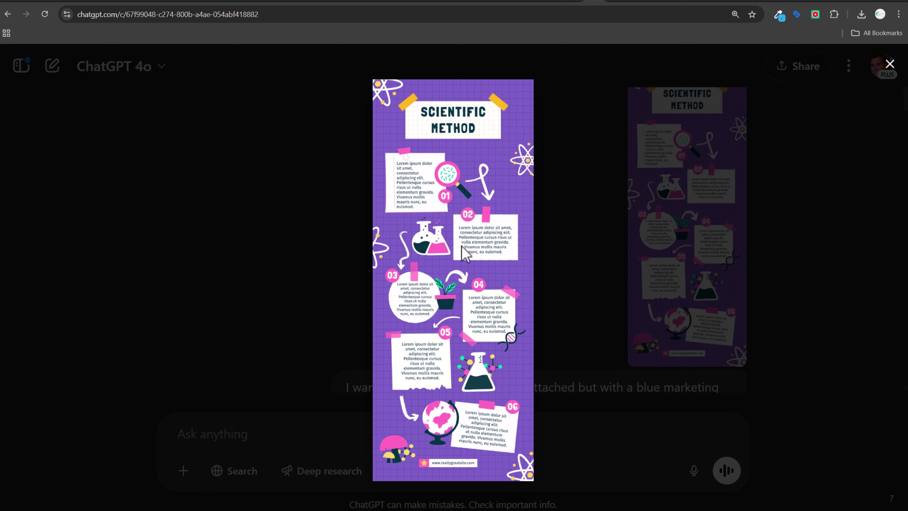
click(363, 237)
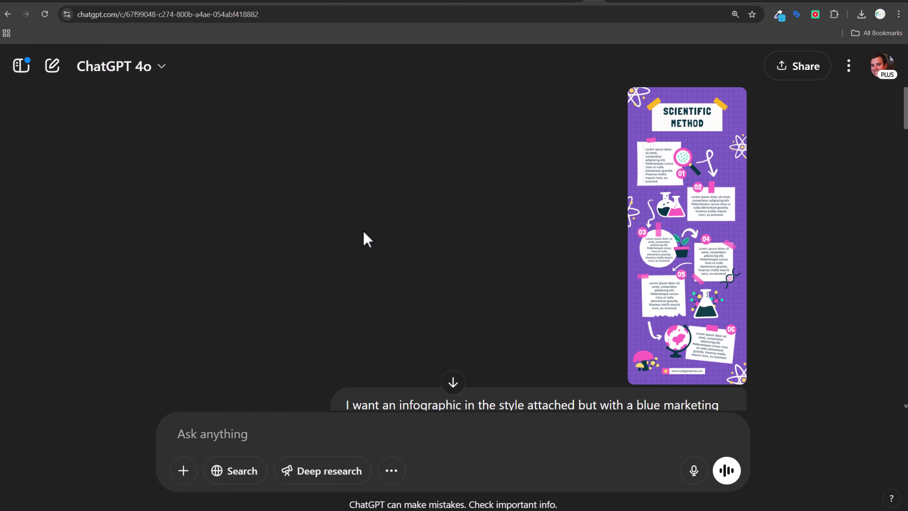
- Review the prompt's request to keep the attached style but use a blue marketing theme with Marketing and Advertising icons
scroll(419, 235, down, 5)
drag(465, 249, 524, 249)
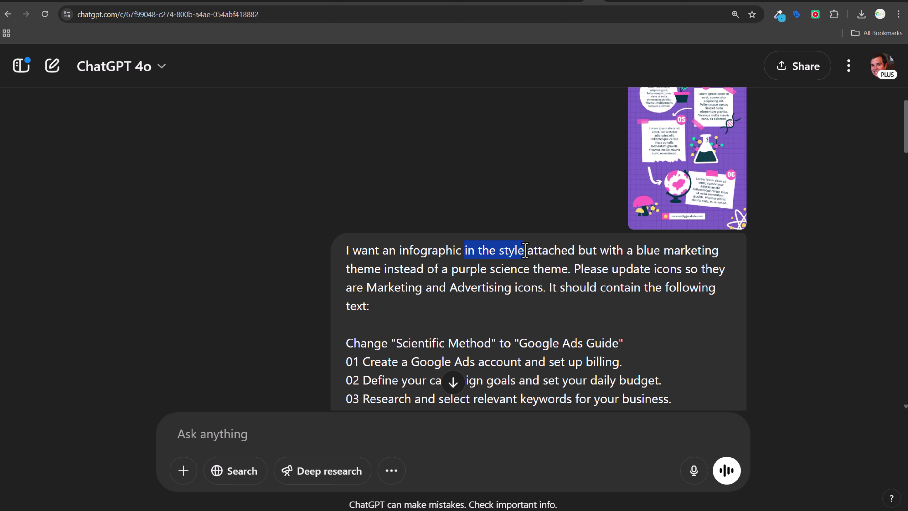
click(588, 249)
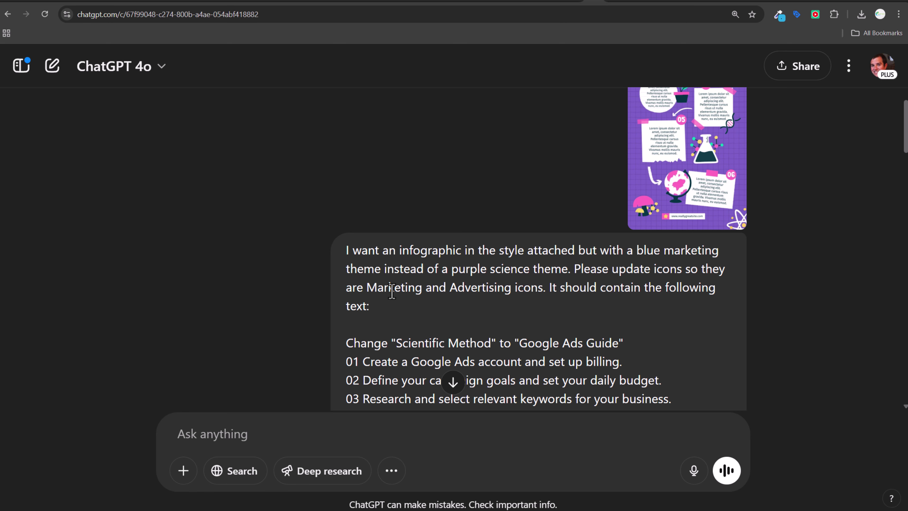
- Compare the prompt's replacement title, six numbered lines and website change with the purple "Scientific Method" reference image
scroll(390, 187, down, 3)
drag(342, 189, 686, 186)
click(496, 185)
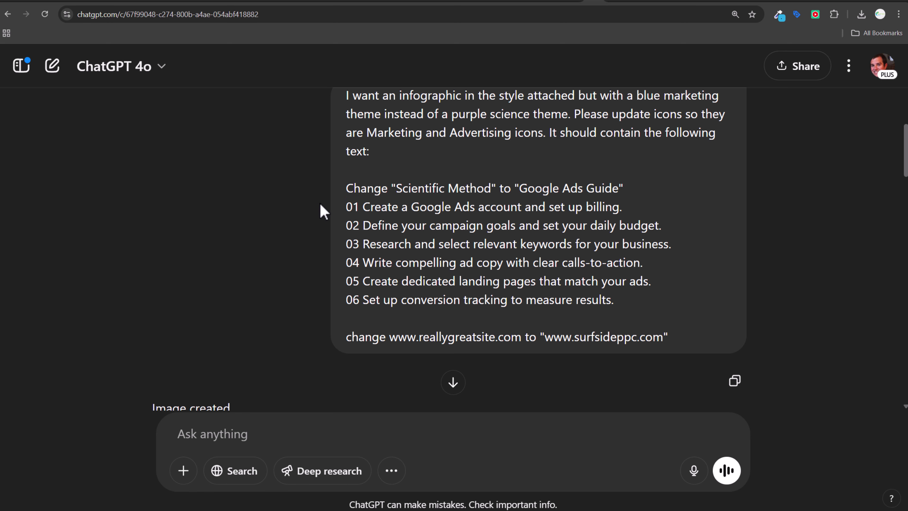
scroll(807, 246, up, 6)
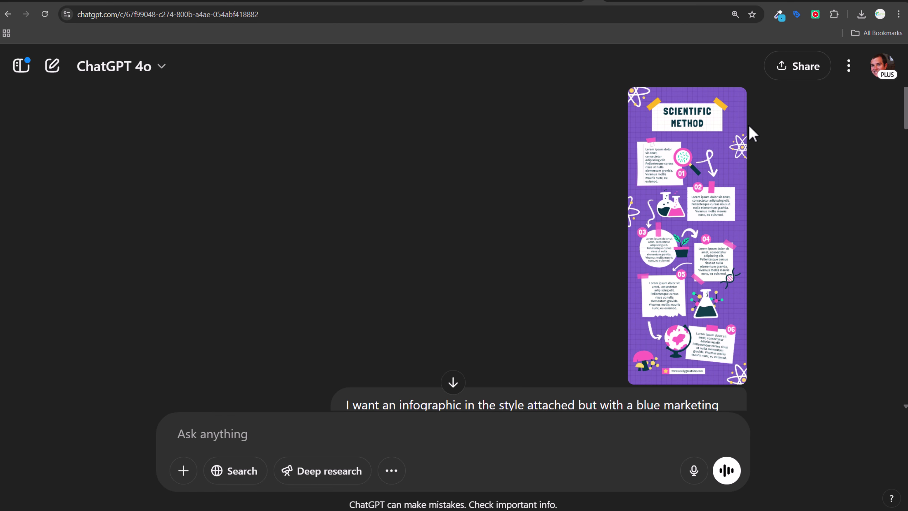
scroll(782, 176, down, 1)
scroll(788, 182, down, 3)
scroll(768, 200, down, 2)
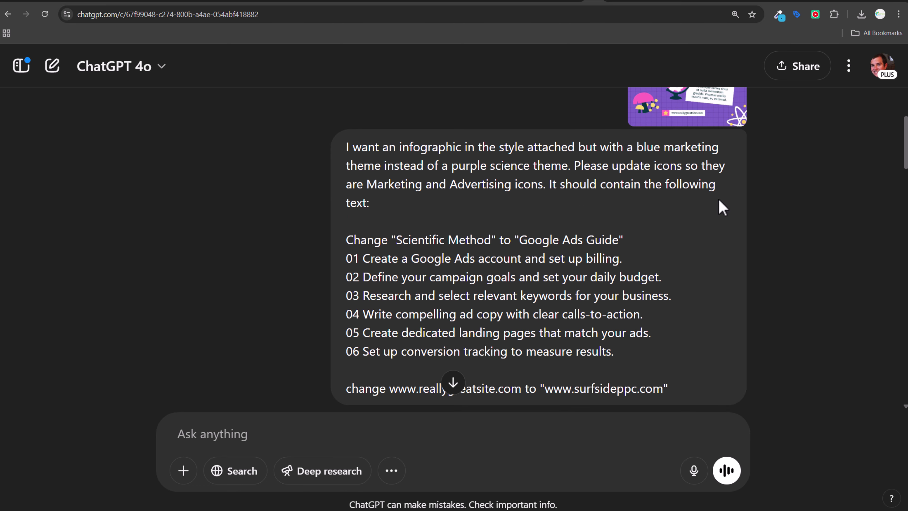
scroll(355, 236, up, 5)
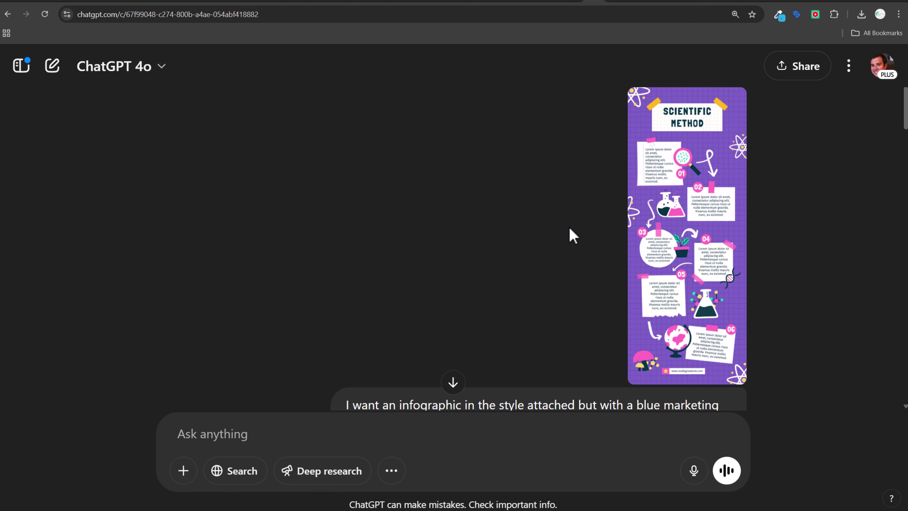
- Match the prompt's six Google Ads steps to the numbered boxes in the reference image, viewing the image enlarged
scroll(562, 228, down, 8)
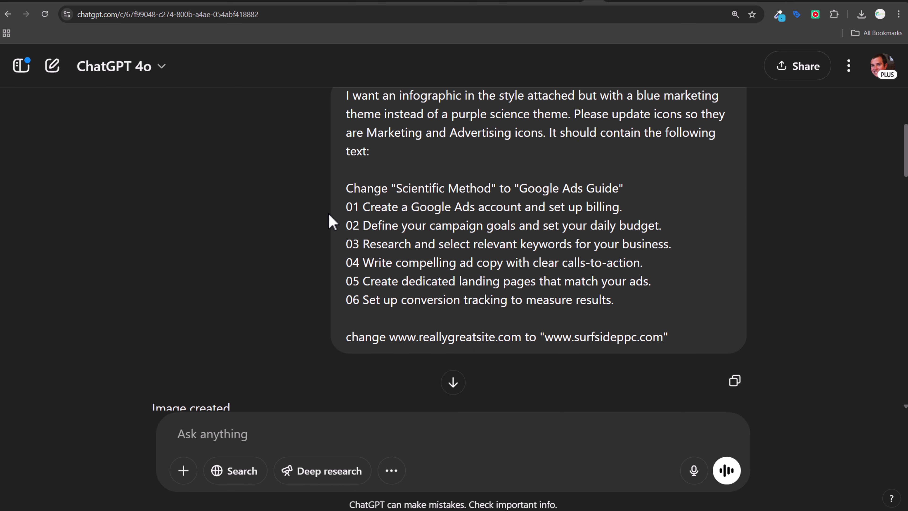
drag(329, 208, 678, 310)
click(679, 310)
scroll(672, 251, up, 7)
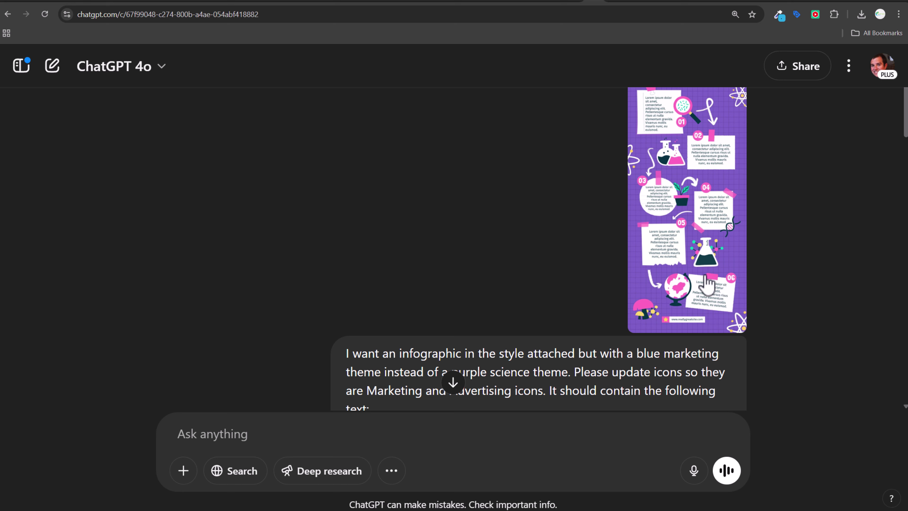
scroll(679, 154, up, 1)
scroll(523, 280, down, 5)
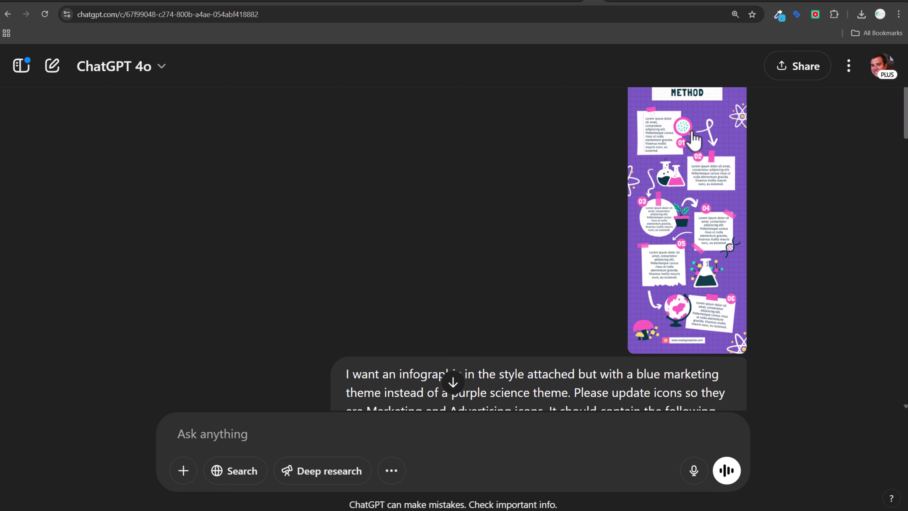
scroll(588, 282, down, 4)
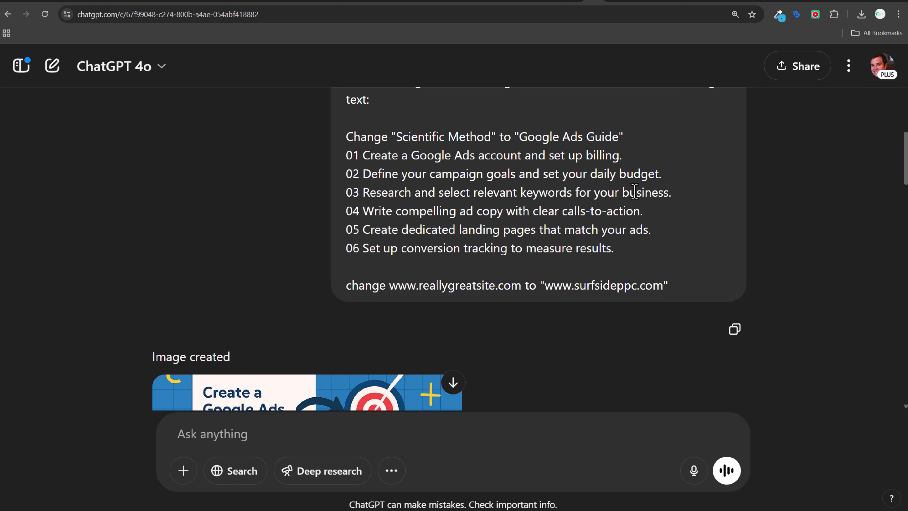
scroll(666, 145, up, 3)
click(681, 114)
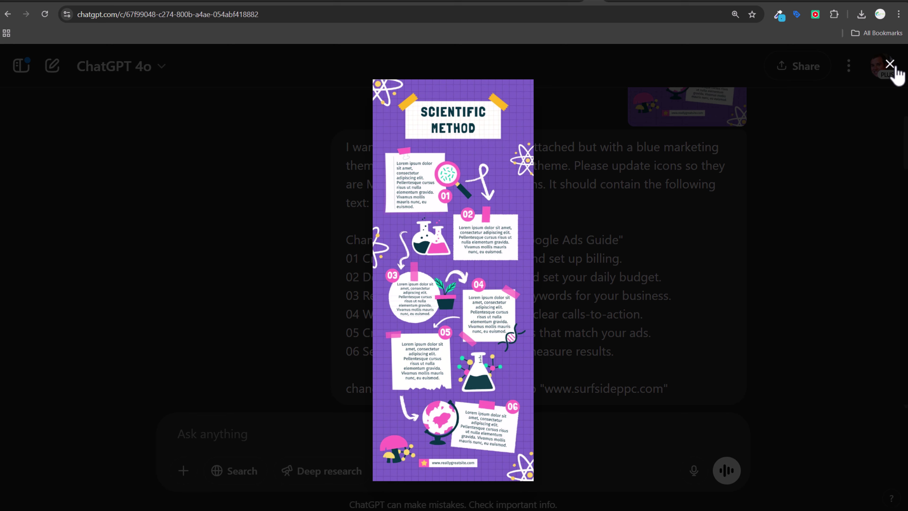
click(886, 72)
- View the generated blue Google Ads infographic enlarged and examine its title area, numbered steps and marketing icons
scroll(557, 257, down, 6)
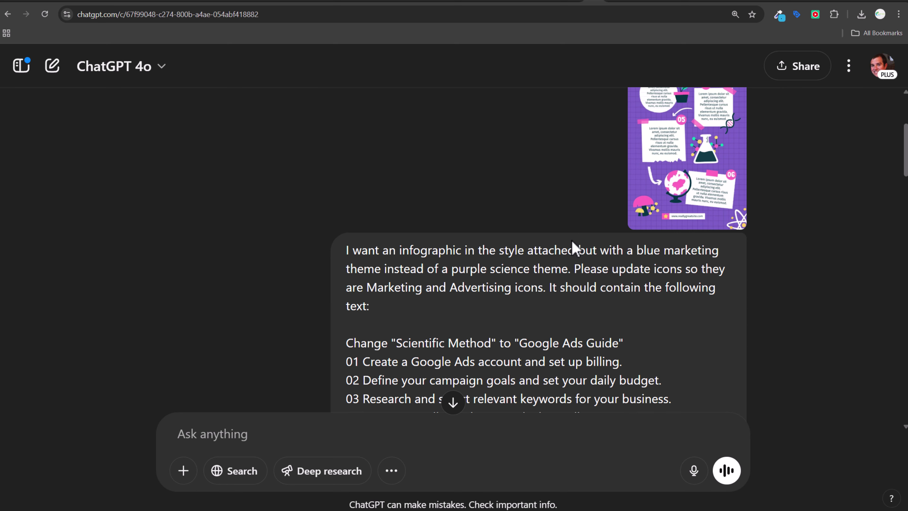
scroll(429, 286, down, 2)
click(335, 340)
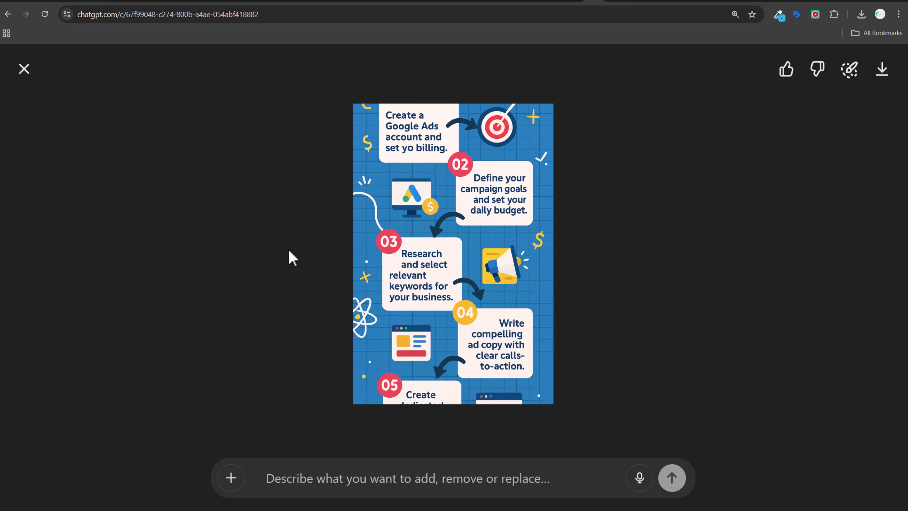
click(24, 69)
scroll(507, 206, down, 5)
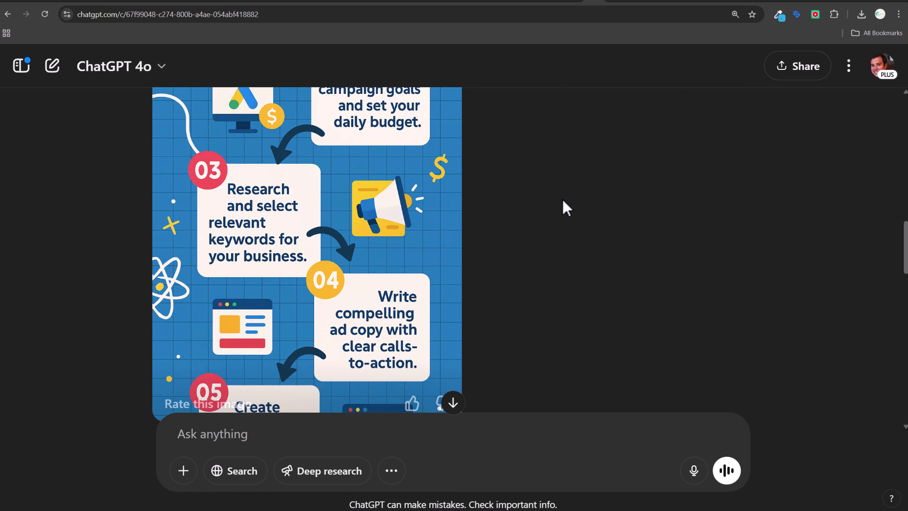
- Review the follow-up prompt asking for a similar-style Google Ads Setup Guide with all text fitting inside the infographic
scroll(566, 206, up, 10)
scroll(566, 205, down, 6)
scroll(568, 218, up, 1)
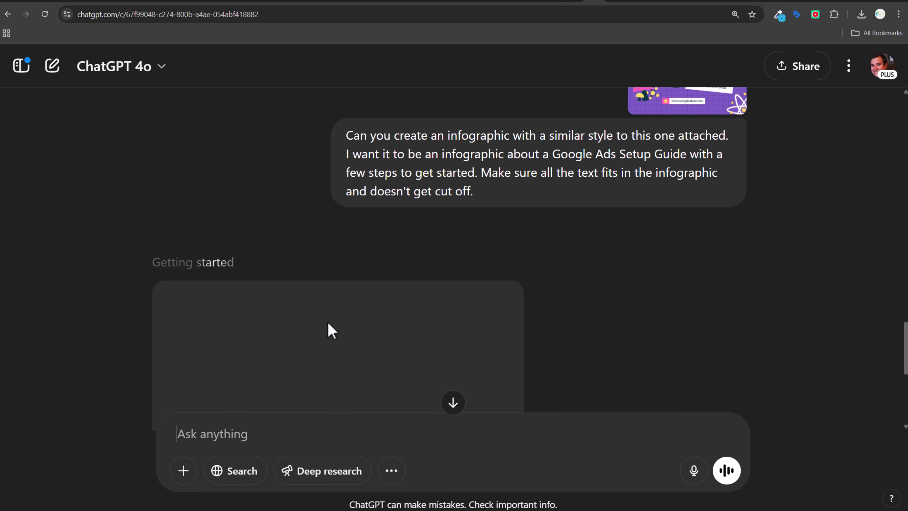
scroll(331, 328, down, 5)
scroll(469, 213, up, 15)
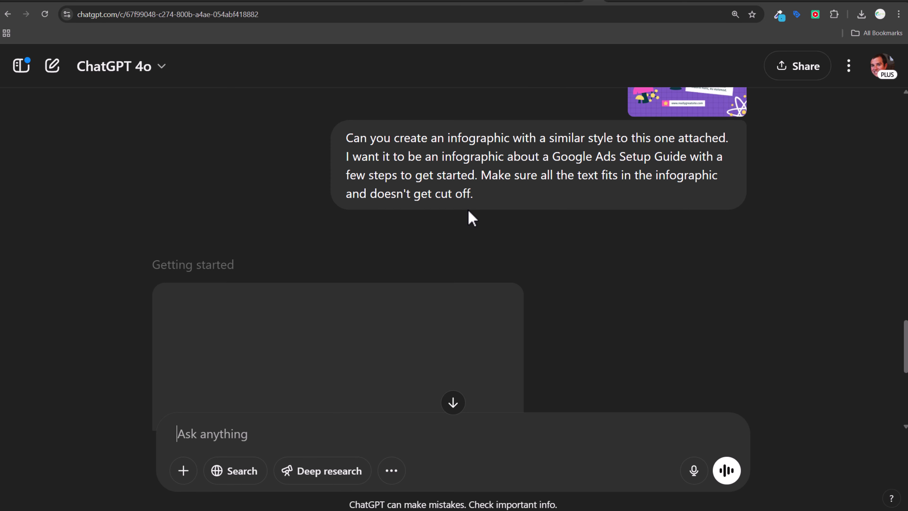
scroll(318, 304, down, 10)
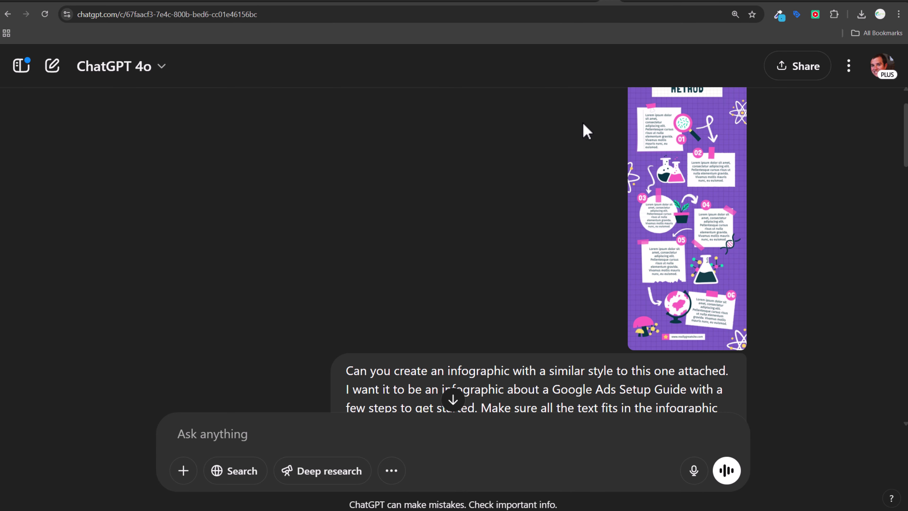
- In the separate Google Ads Setup Guide conversation, review the similar-style prompt and view its purple infographic enlarged
scroll(582, 132, up, 2)
scroll(583, 143, down, 7)
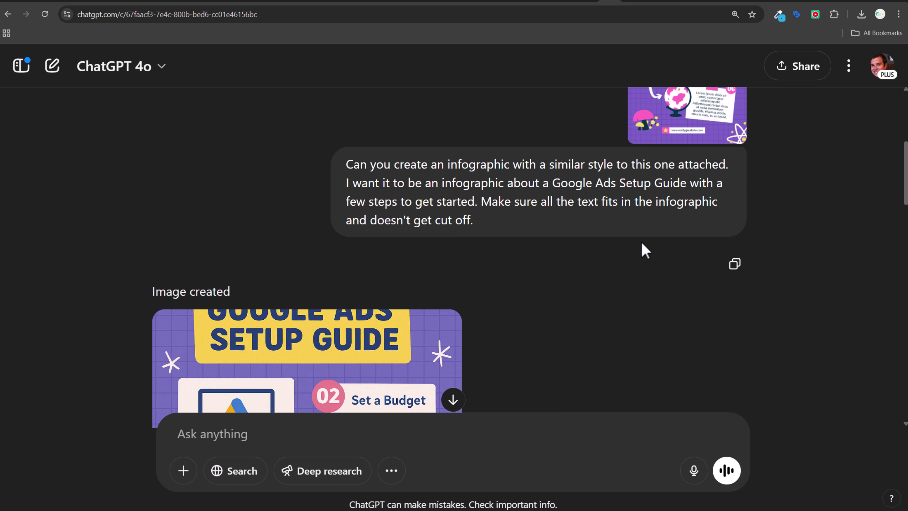
scroll(644, 250, down, 5)
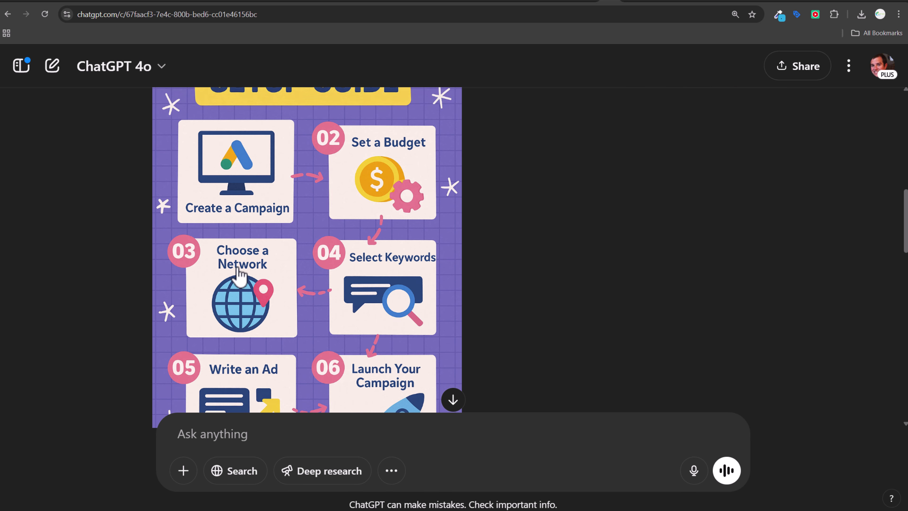
click(224, 259)
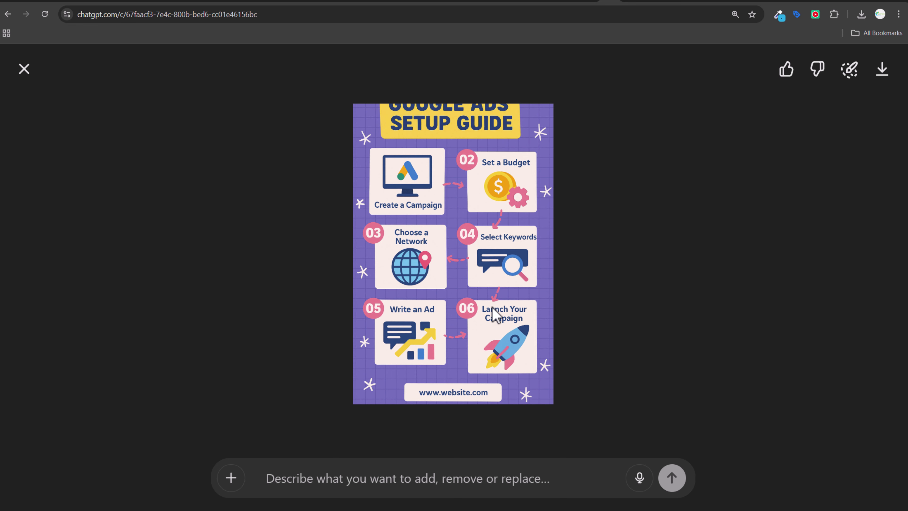
click(41, 74)
- Review the revision prompt for the title, missing 01 and website, and examine the revised Setup Guide infographic enlarged
scroll(460, 212, down, 10)
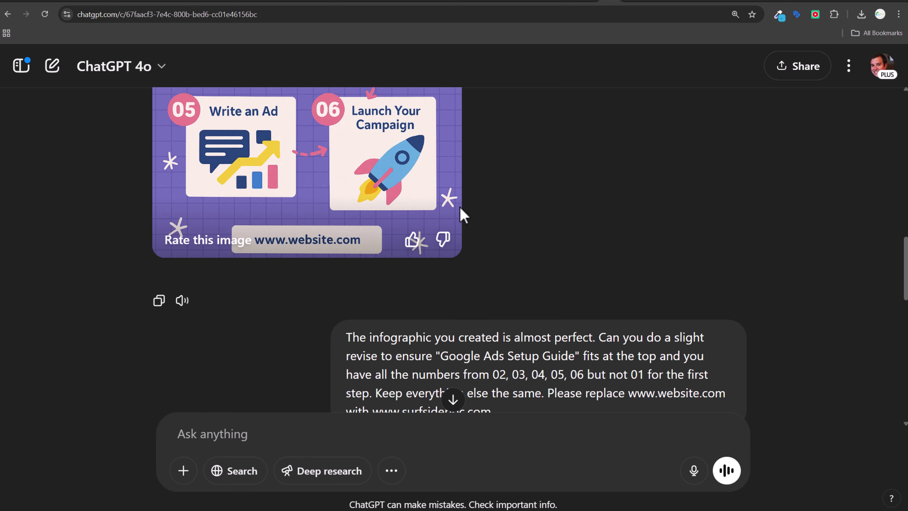
click(375, 255)
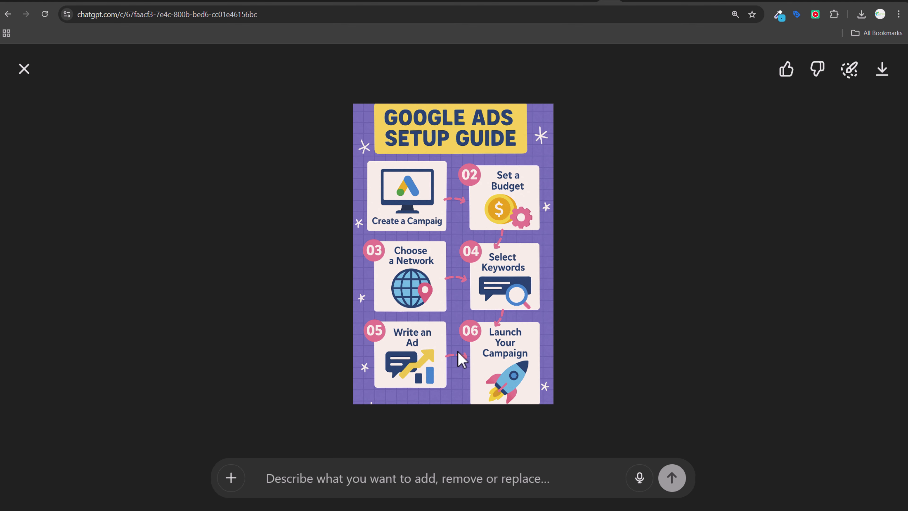
click(25, 71)
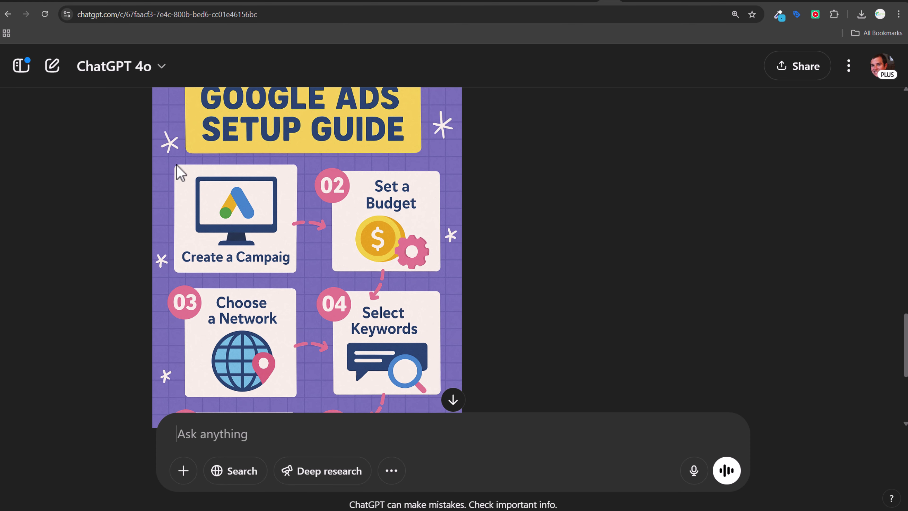
scroll(496, 239, down, 5)
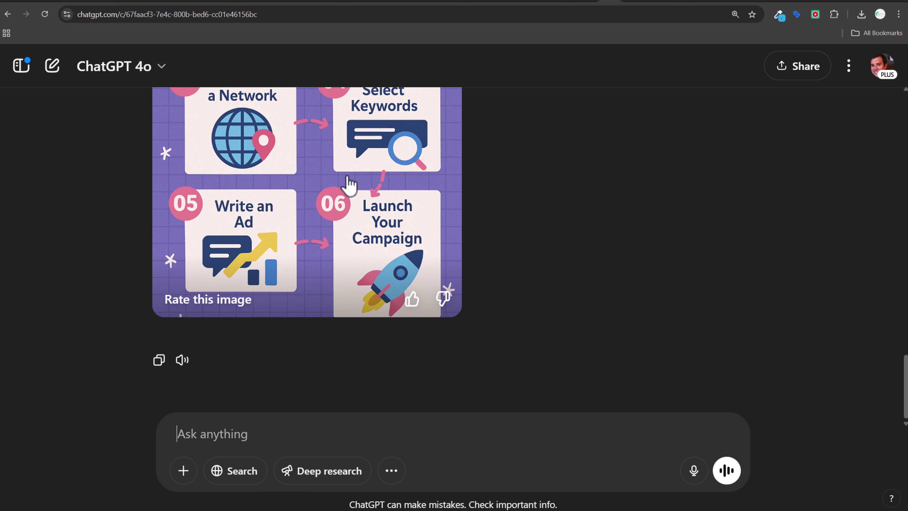
- Switch to the gut health infographic conversation and review the simple prompt and ChatGPT's questions on style, format, focus and audience
click(636, 3)
scroll(631, 170, up, 5)
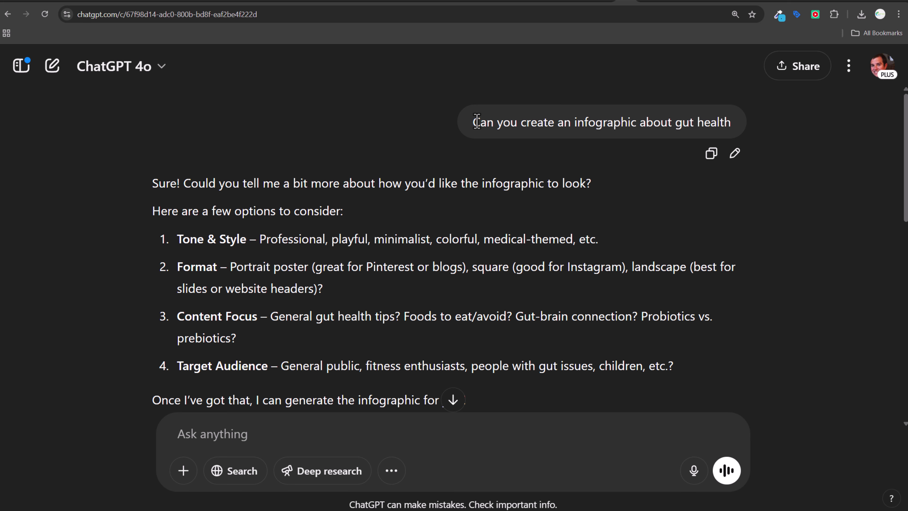
drag(508, 122, 638, 121)
click(568, 148)
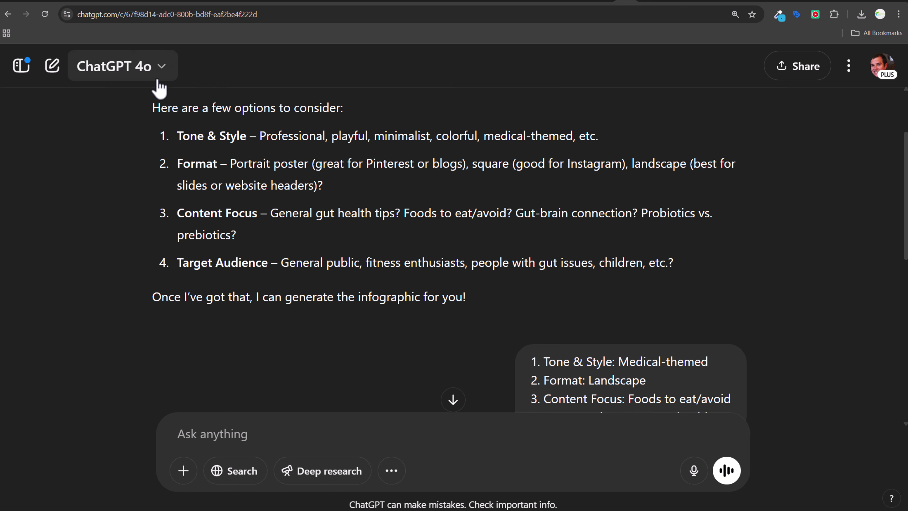
drag(181, 125, 314, 127)
click(370, 128)
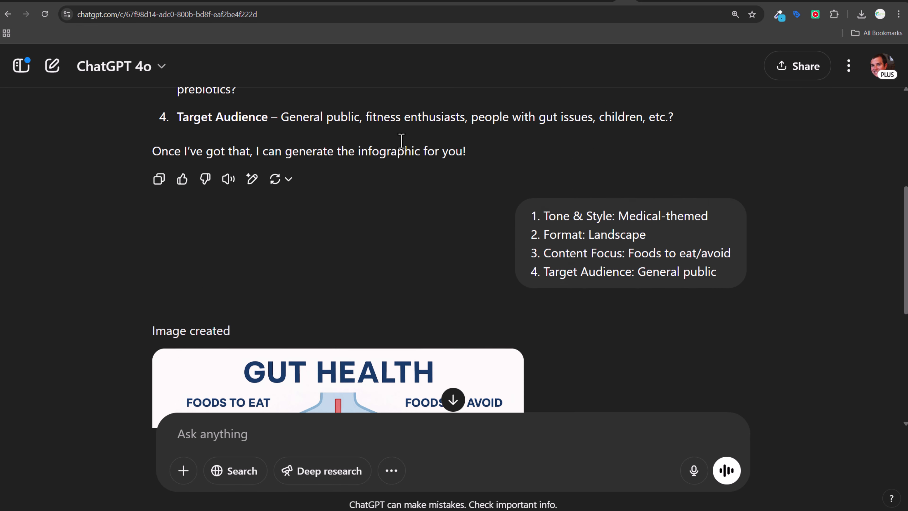
scroll(401, 139, up, 4)
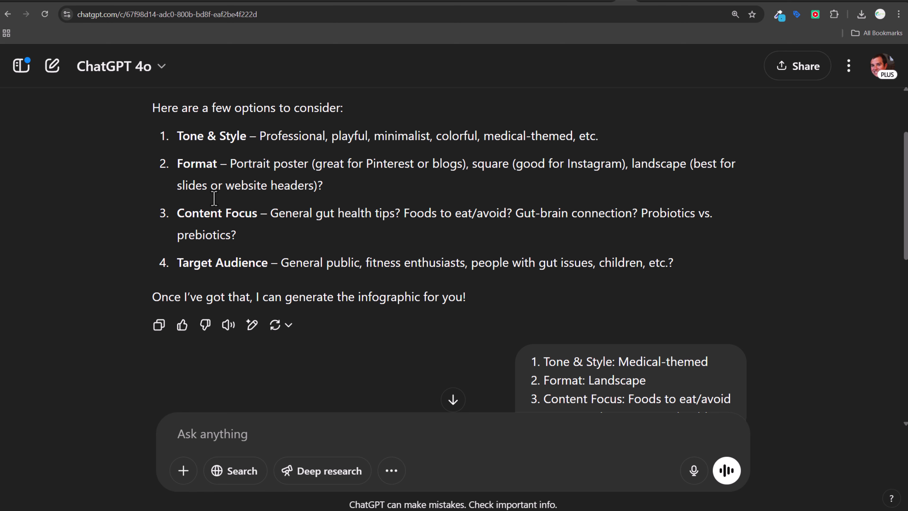
- Compare the medical-themed, landscape, foods to eat/avoid and general public answers with the generated gut health infographic
scroll(253, 258, down, 4)
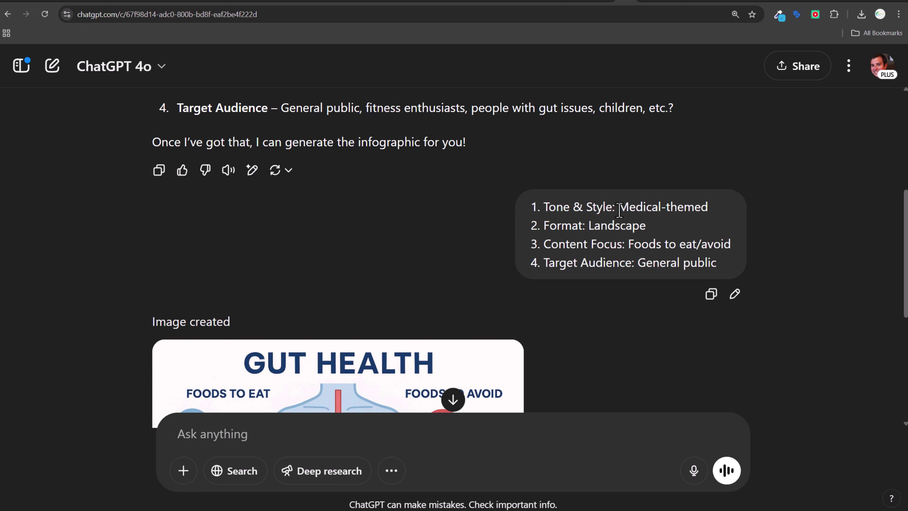
drag(617, 206, 701, 207)
double_click(597, 231)
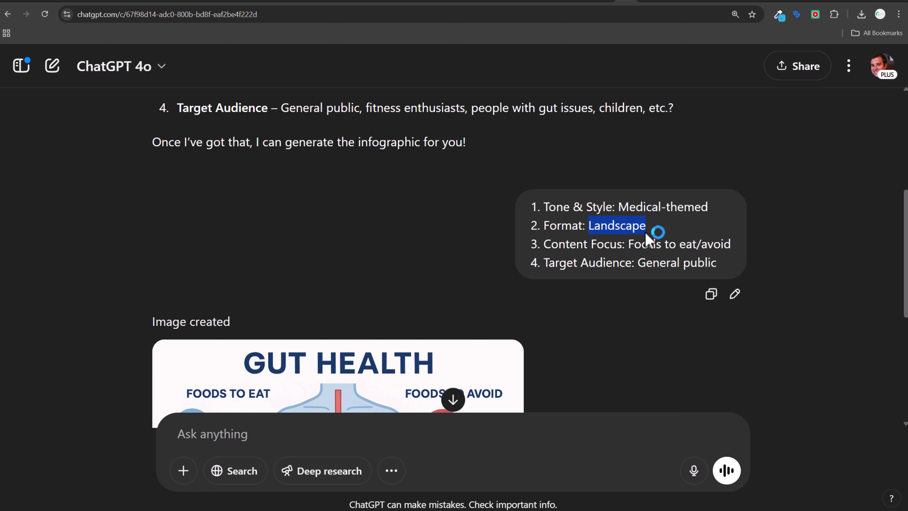
click(607, 250)
drag(629, 247, 740, 252)
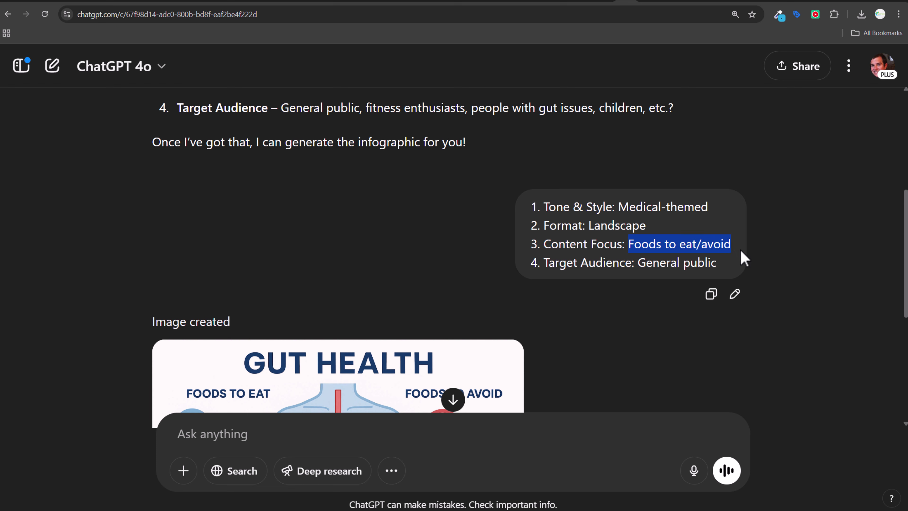
click(681, 257)
scroll(662, 221, down, 5)
scroll(655, 178, up, 4)
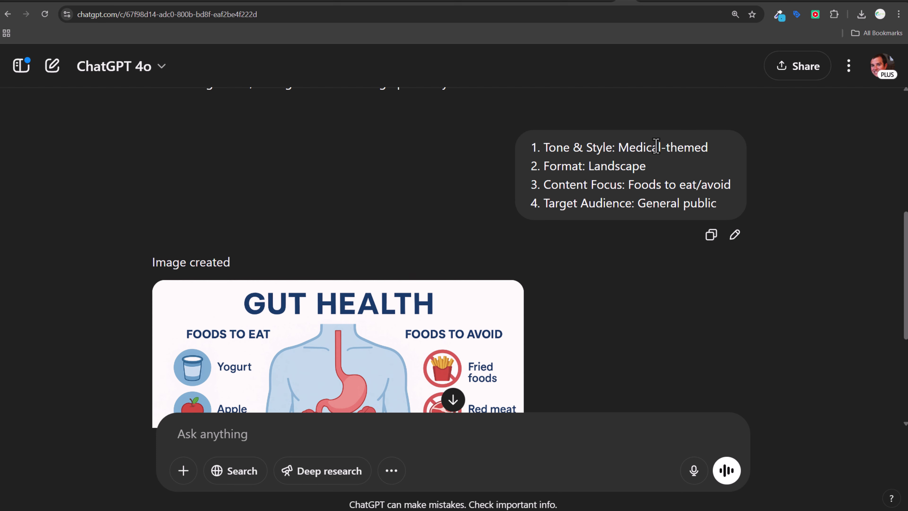
scroll(642, 266, down, 4)
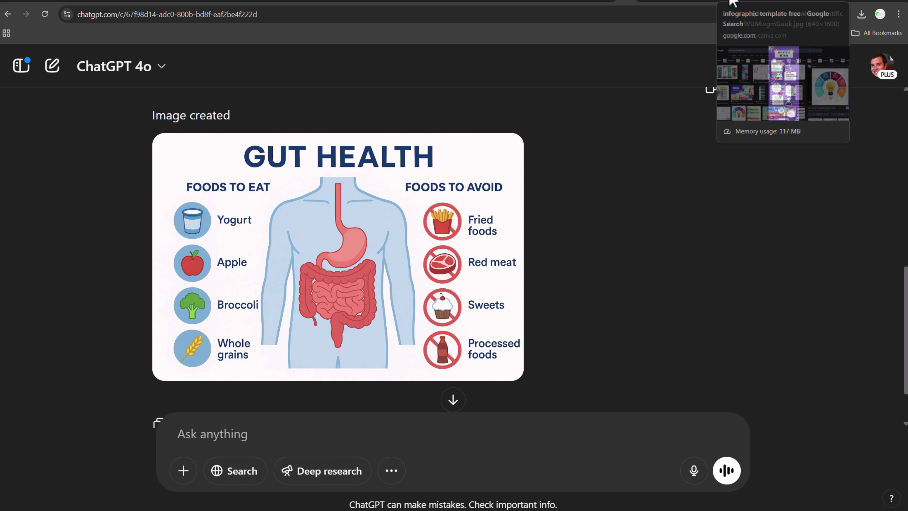
- Browse the Google image results for "infographic template free" as possible style references, and return to the gut health conversation
click(718, 4)
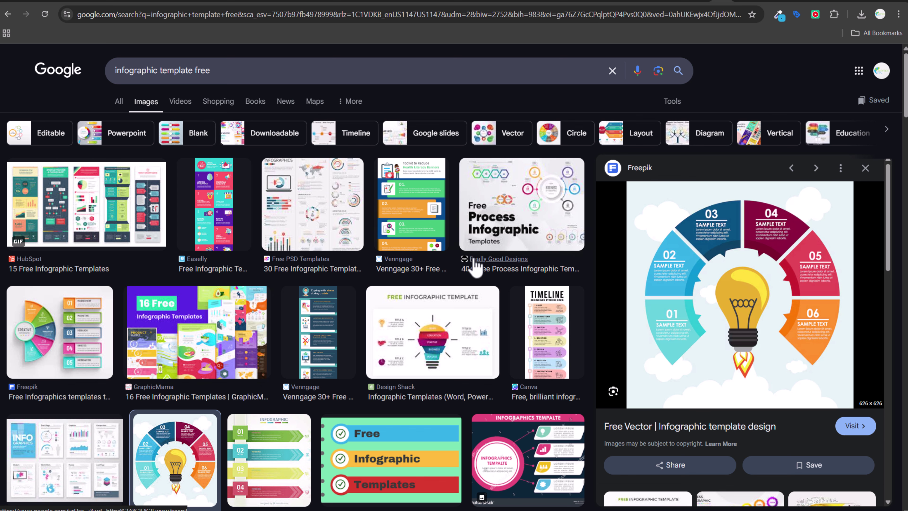
scroll(317, 429, down, 1)
scroll(317, 429, down, 4)
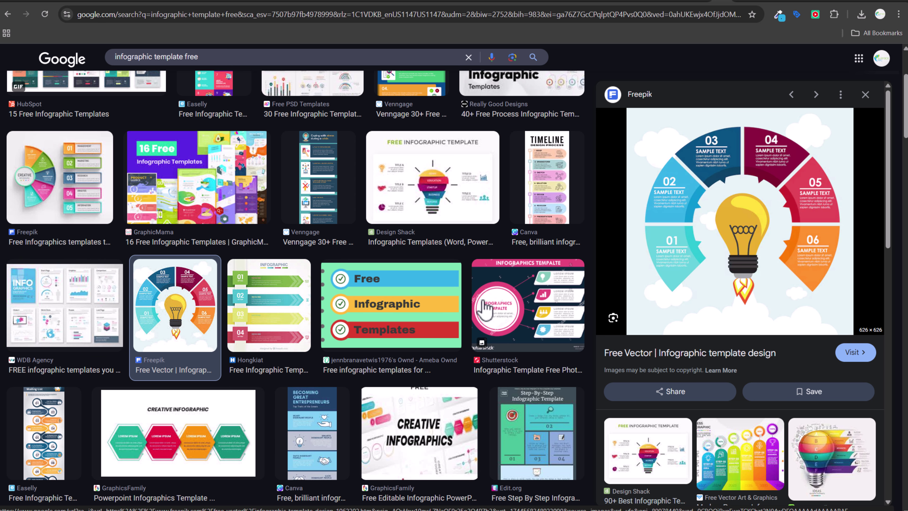
scroll(515, 313, up, 3)
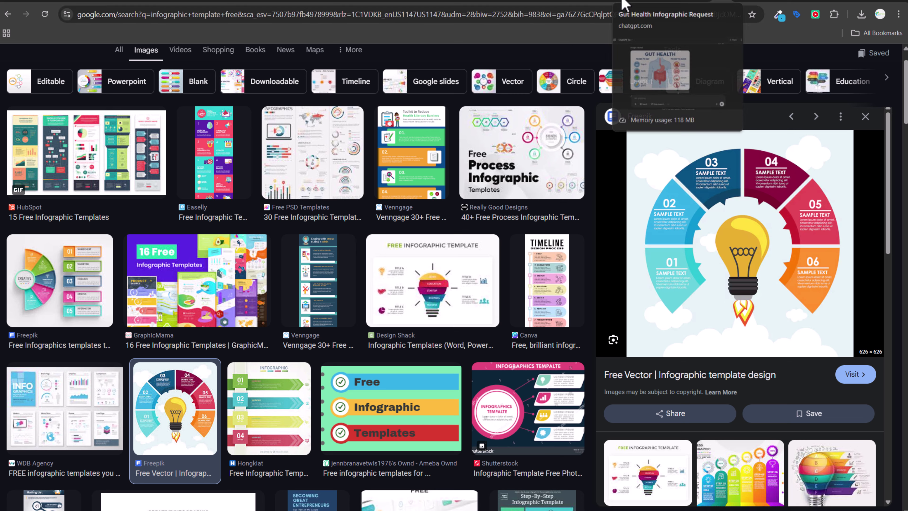
click(650, 2)
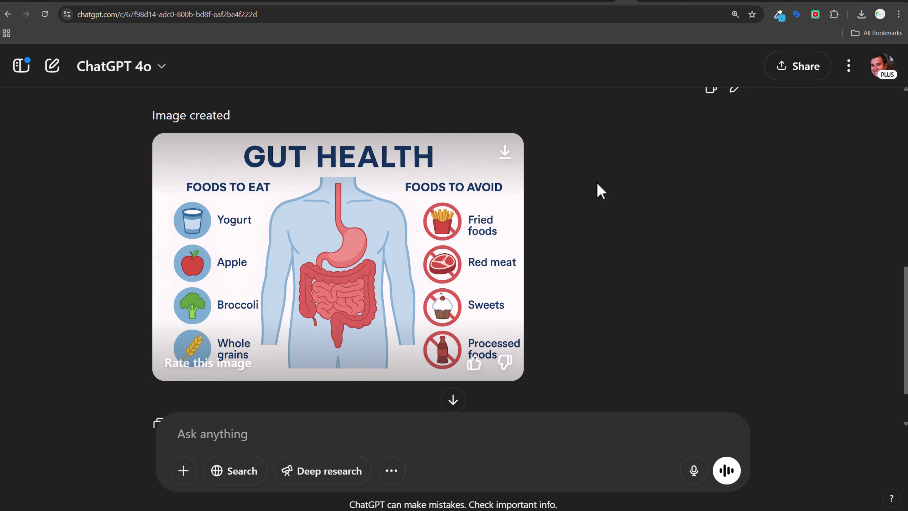
- Leave the gut health conversation and review the prompt for "The Secret Life of House Dust" infographic in its own conversation
scroll(643, 182, up, 8)
scroll(681, 205, down, 8)
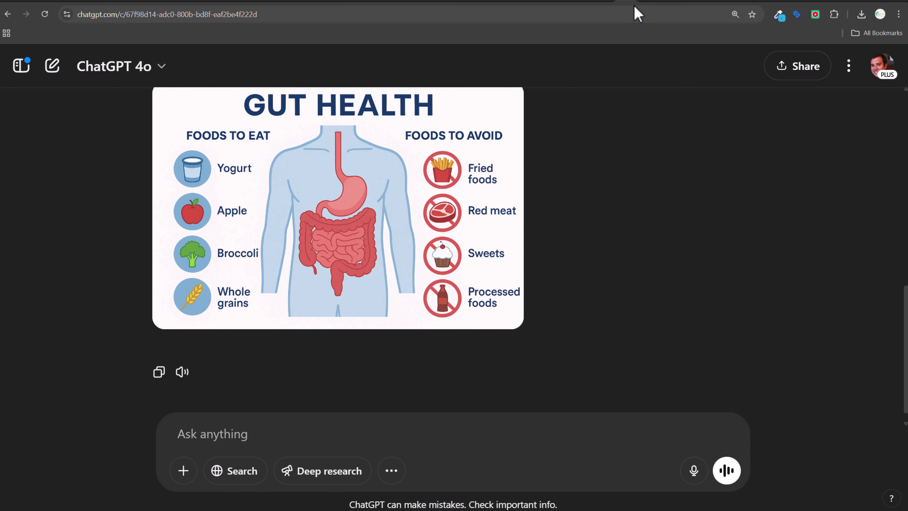
click(648, 5)
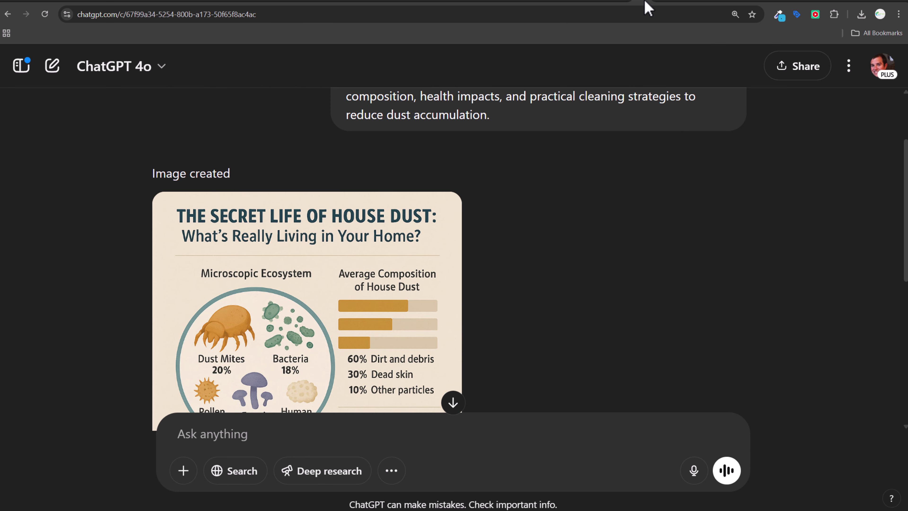
scroll(660, 162, up, 3)
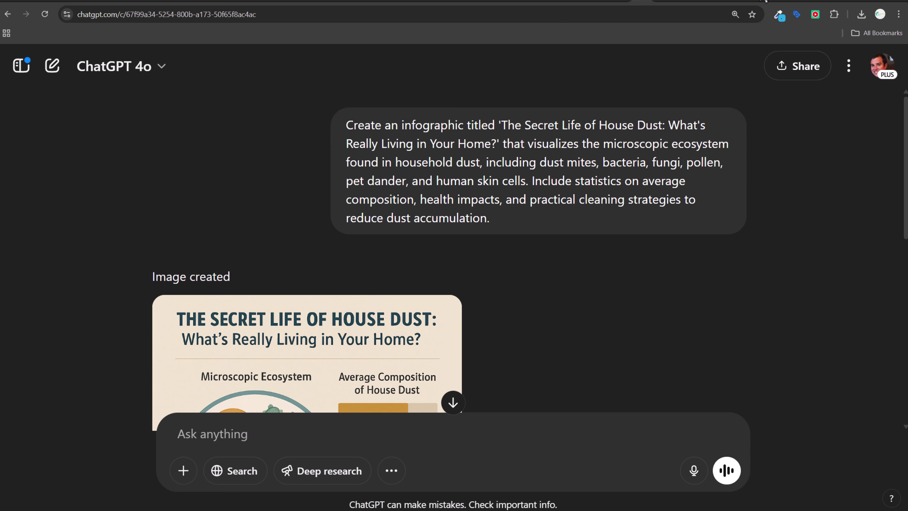
- Switch to Claude and review the request for a random infographic prompt along with the suggested house dust prompt
click(761, 3)
drag(283, 106, 491, 106)
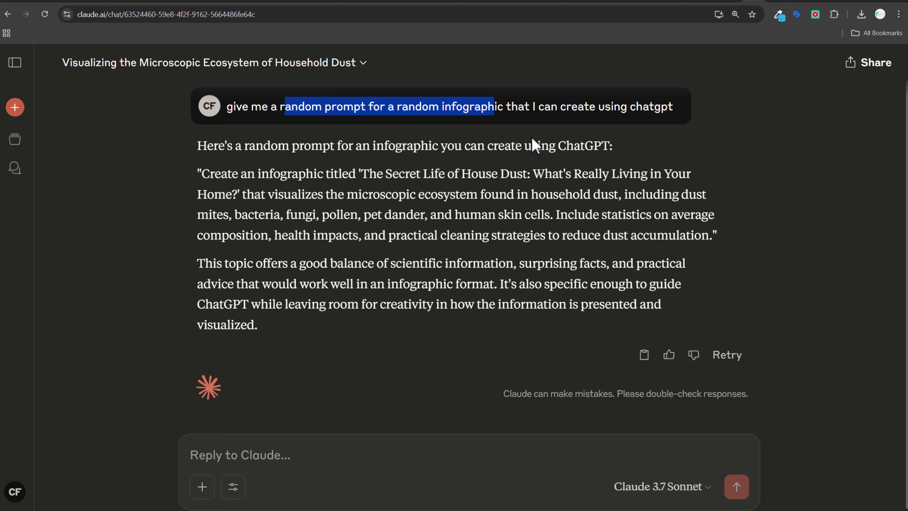
drag(200, 173, 335, 172)
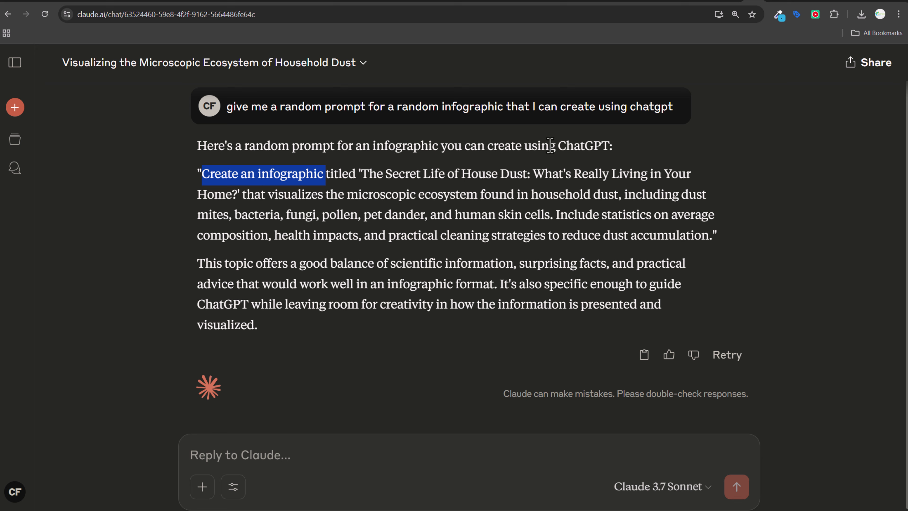
- Return to ChatGPT's house dust conversation and examine the infographic's ecosystem, composition, health impacts and dust reduction sections
click(643, 2)
scroll(520, 194, down, 5)
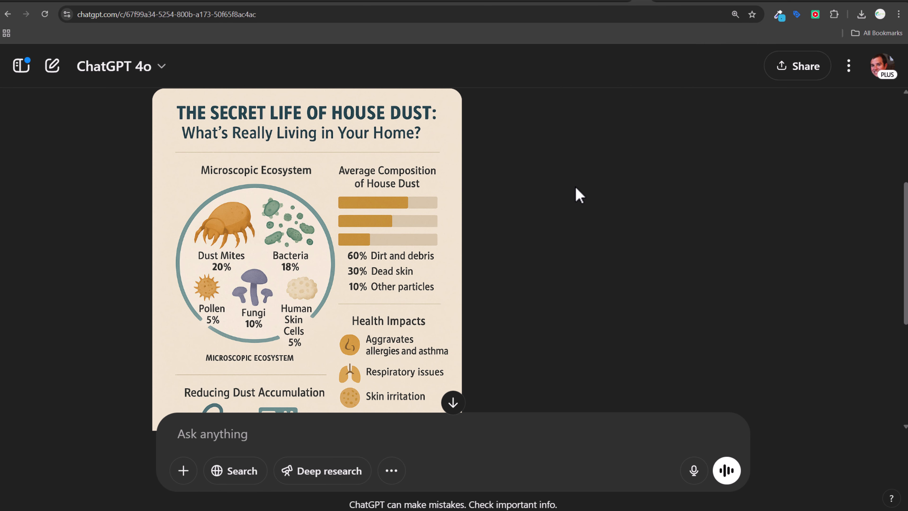
scroll(106, 197, up, 3)
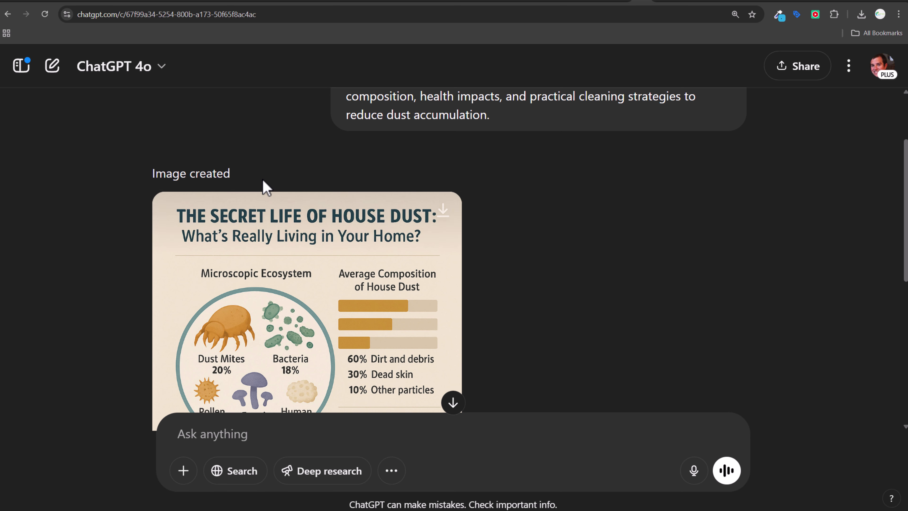
scroll(266, 186, down, 3)
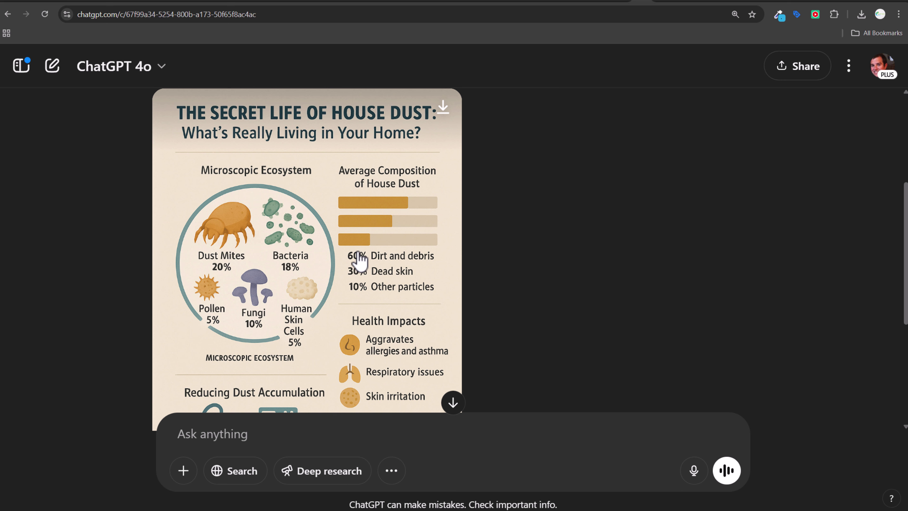
scroll(397, 200, down, 1)
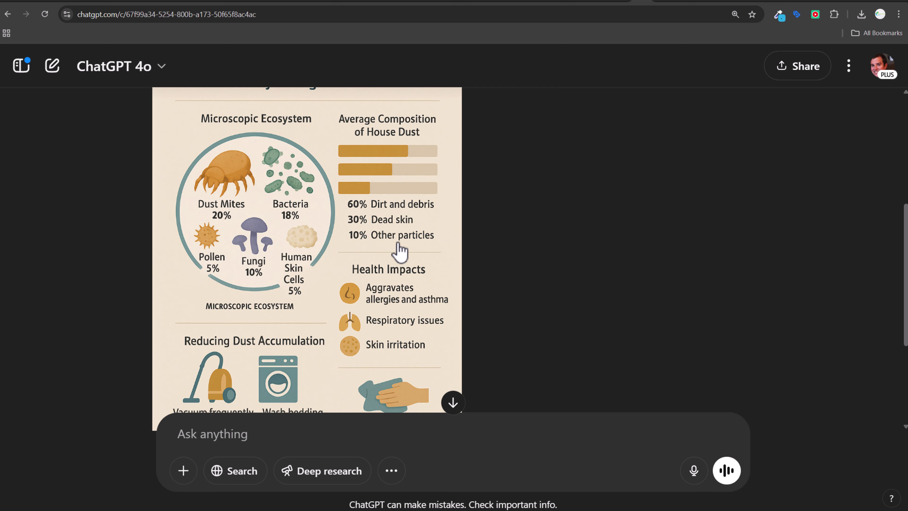
scroll(371, 286, down, 2)
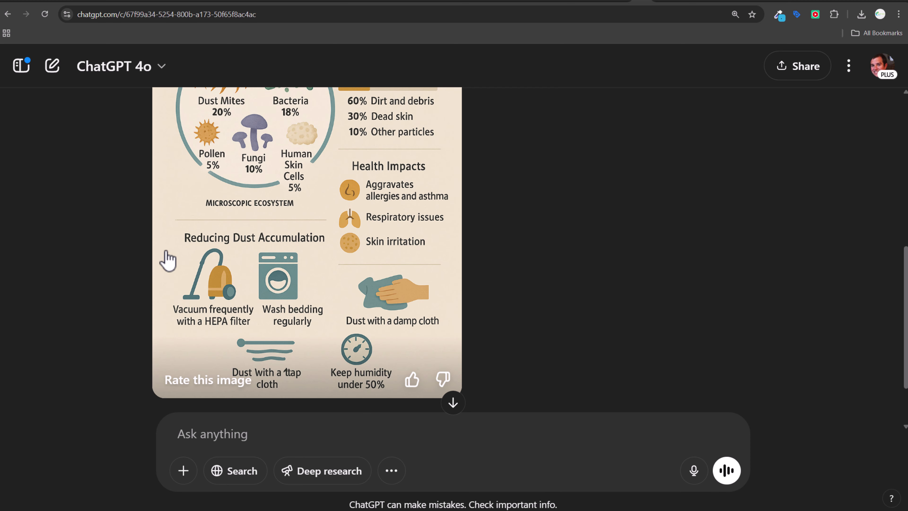
scroll(268, 243, down, 2)
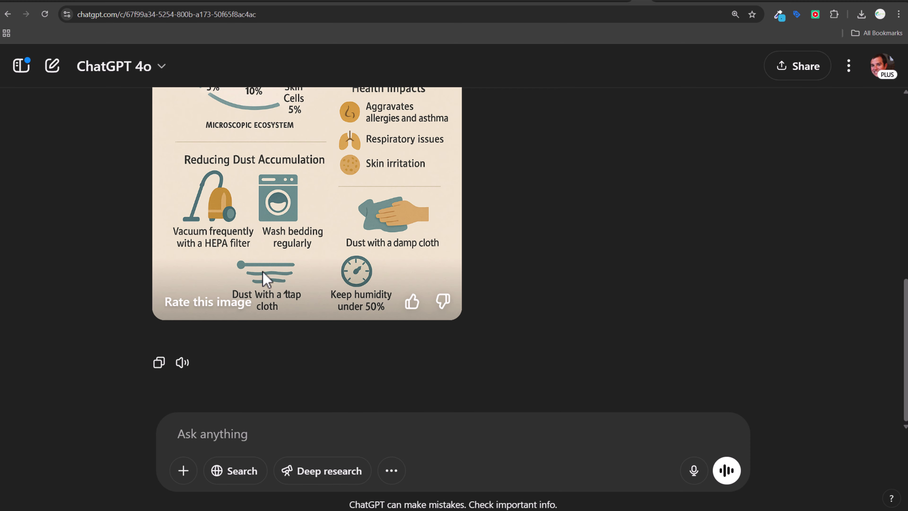
- View the house dust infographic enlarged, close it, and go back to the prompt that produced it
click(332, 274)
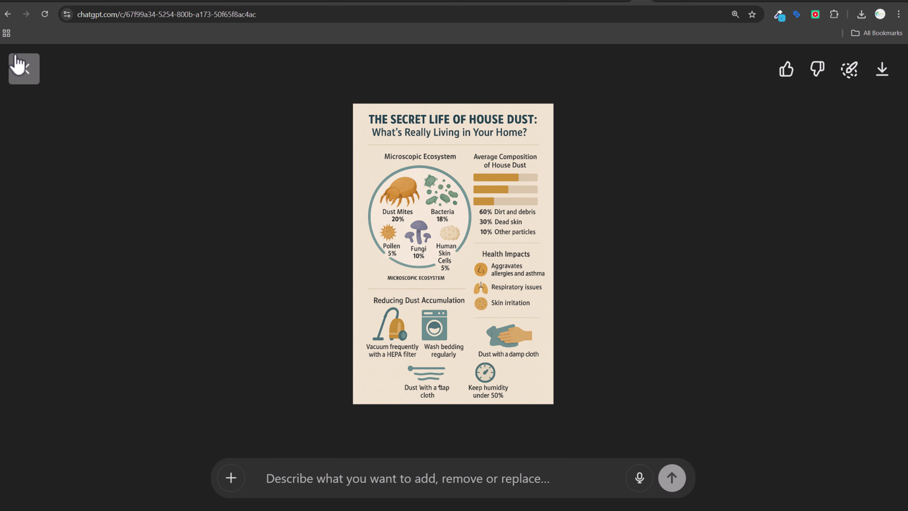
click(24, 68)
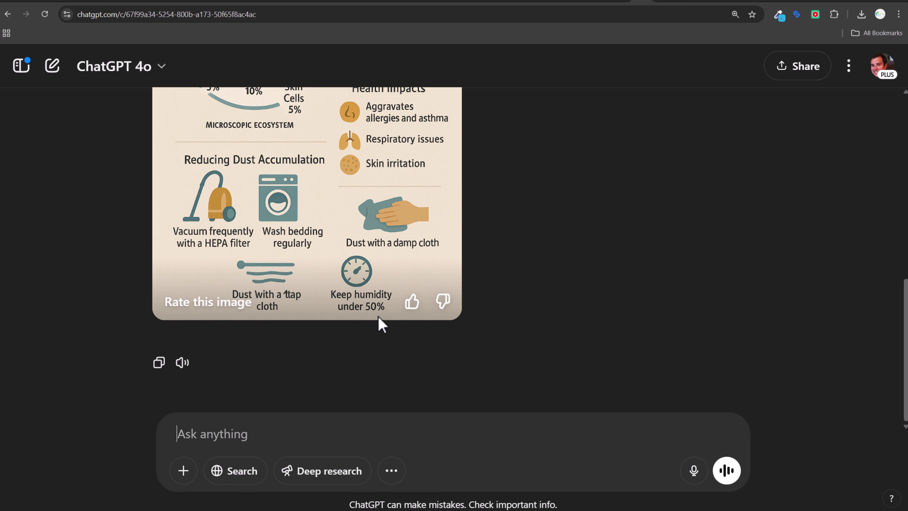
scroll(500, 315, up, 2)
scroll(536, 286, up, 10)
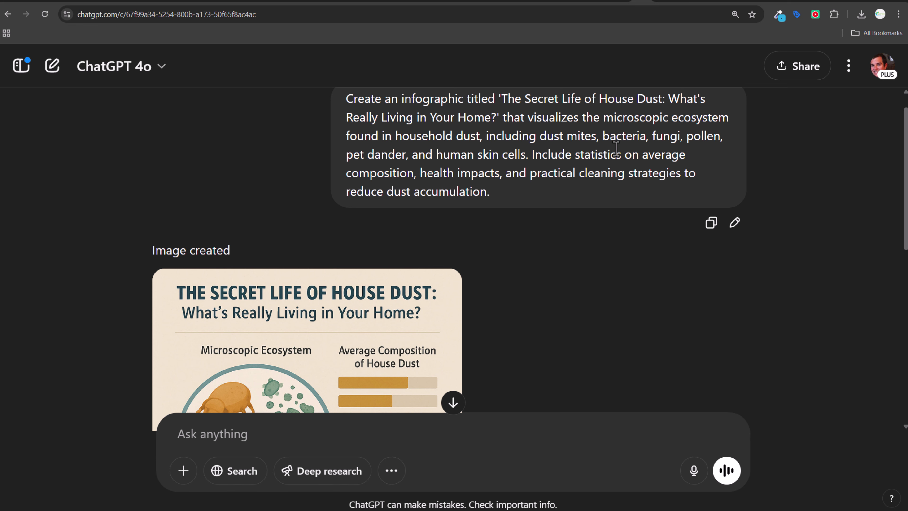
- Switch to the Google Ads Responsive Search Ads conversation and examine the "5 Best Practices" infographic, opening and closing its enlarged view
click(498, 4)
scroll(476, 147, down, 4)
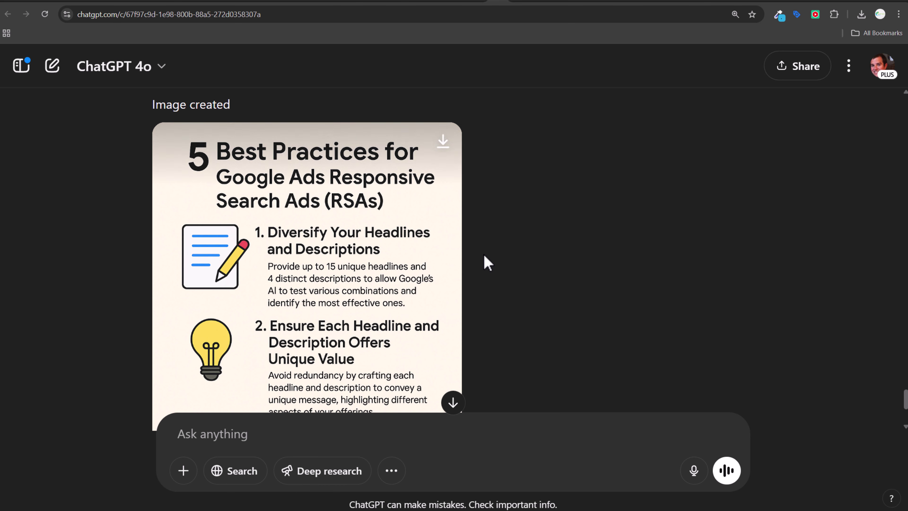
scroll(488, 262, down, 4)
click(418, 231)
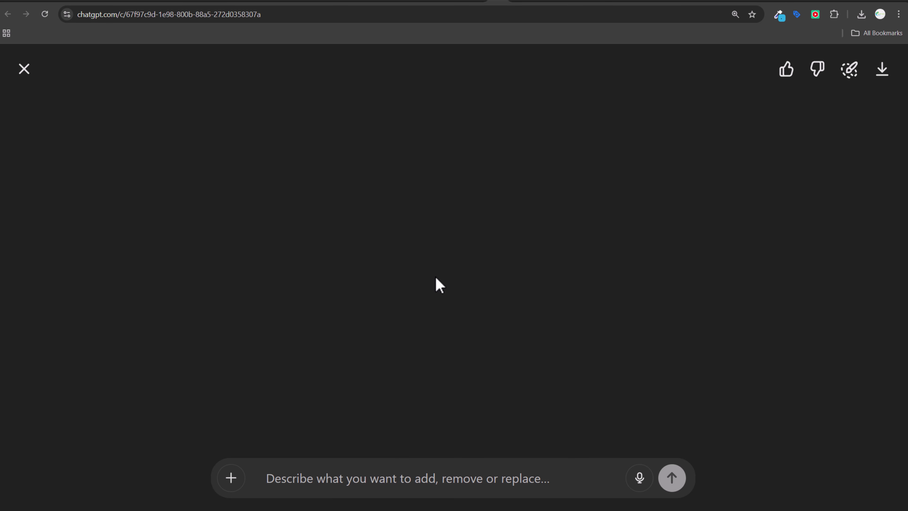
click(24, 68)
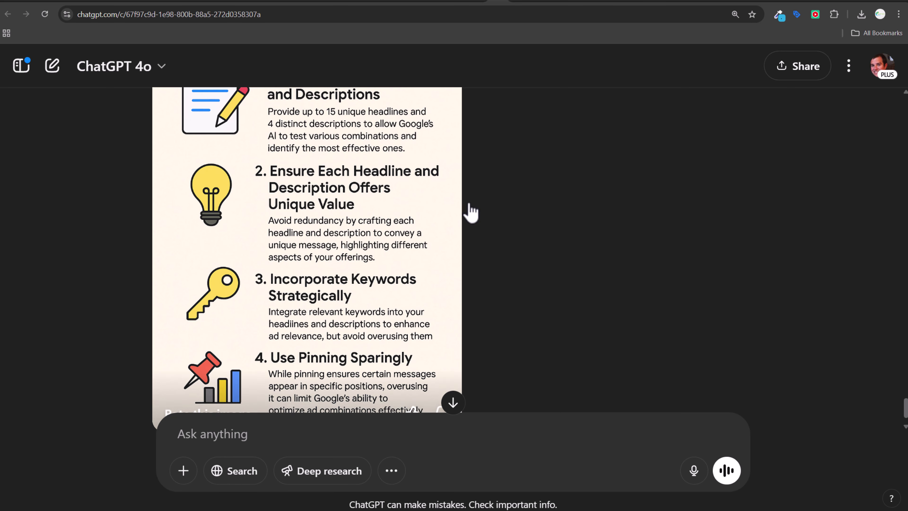
- Return to the gut health conversation and review ChatGPT's questions on tone and style, format, content focus and target audience
click(632, 4)
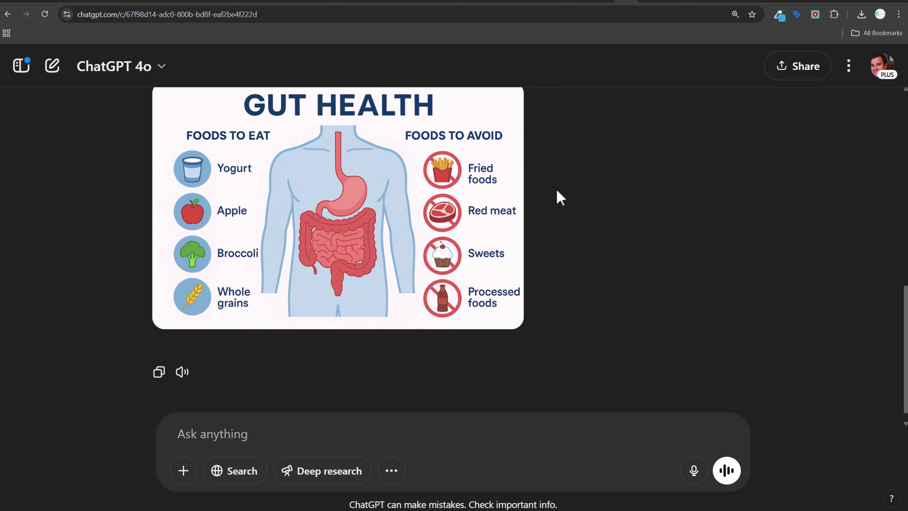
scroll(560, 197, up, 10)
drag(198, 187, 603, 316)
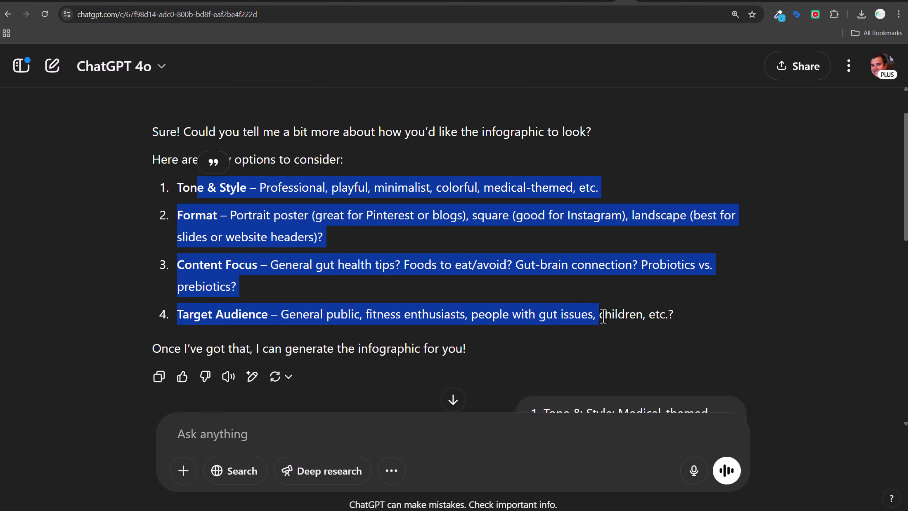
click(603, 317)
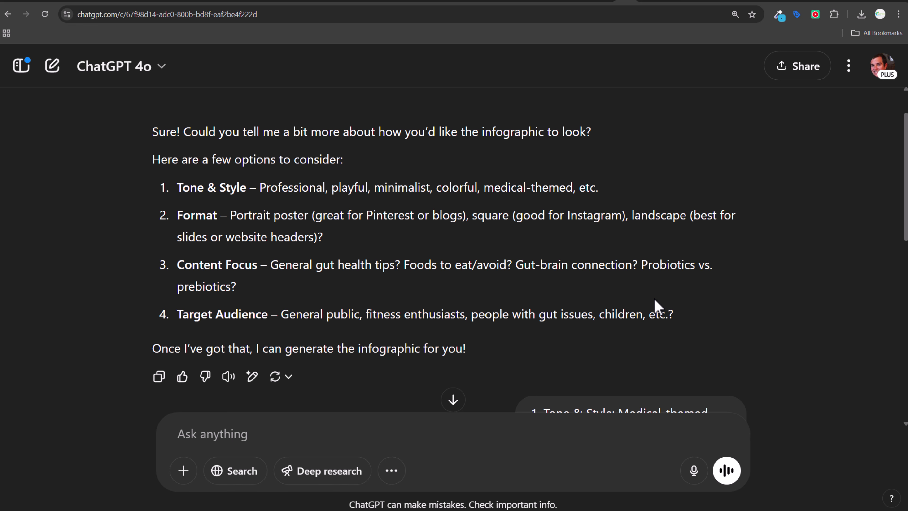
- Switch to the six-step Google Ads conversation and review the prompt's instructions about fitting all the text on the infographic
click(650, 2)
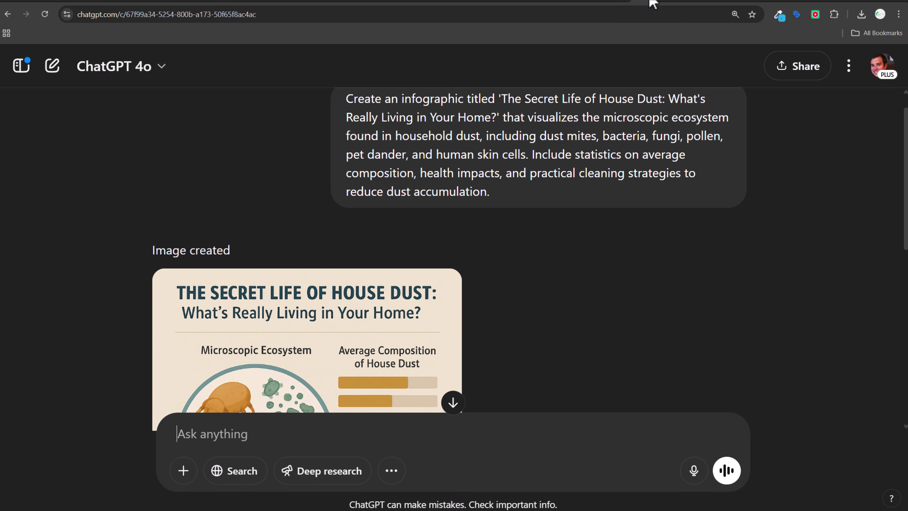
click(660, 3)
scroll(500, 217, up, 5)
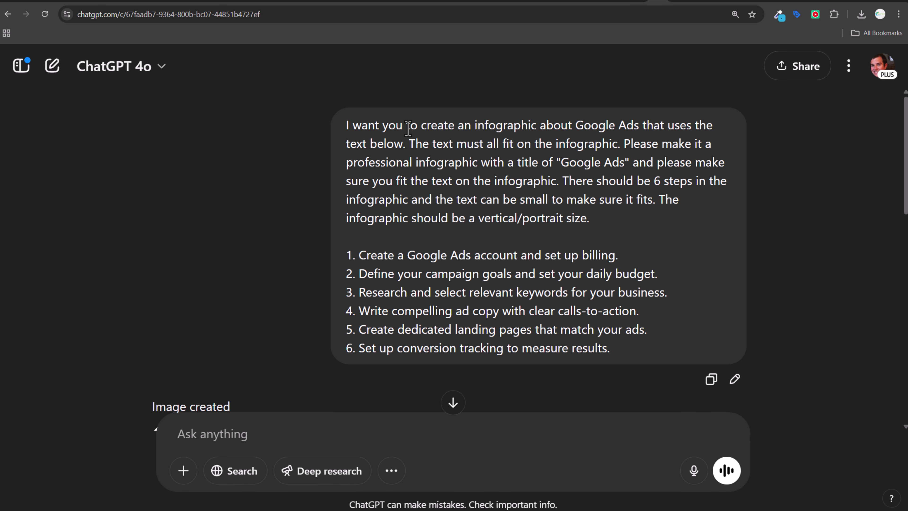
drag(408, 128, 600, 184)
click(466, 182)
drag(411, 146, 622, 141)
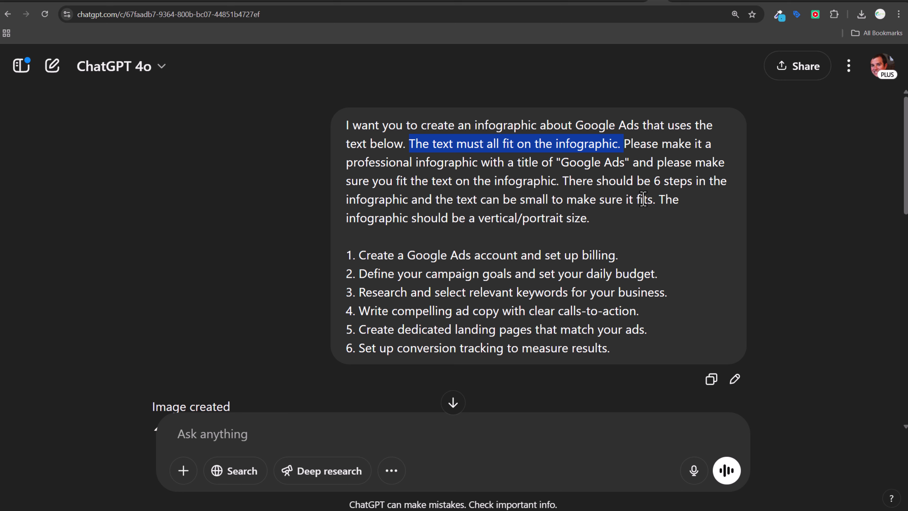
drag(372, 181, 550, 181)
click(574, 193)
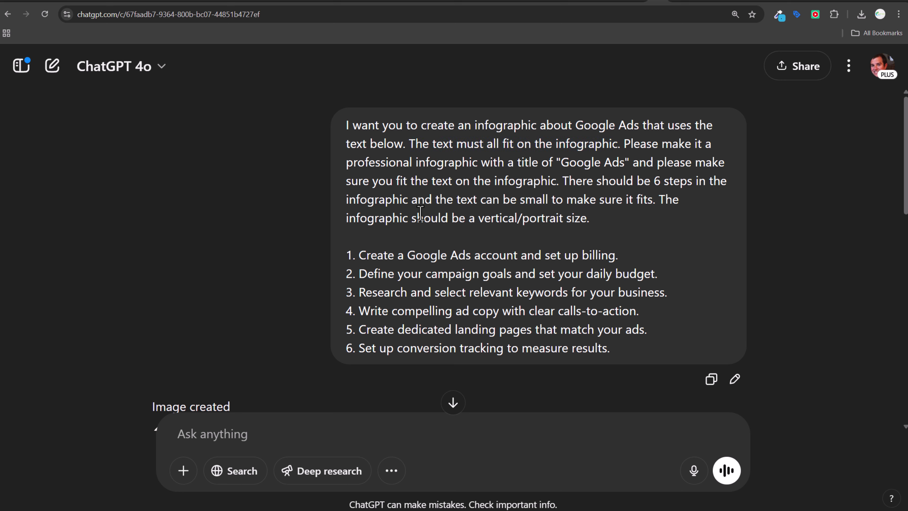
- Review the prompt's small text and vertical/portrait size instructions and its list of six Google Ads steps
drag(475, 194, 634, 199)
click(559, 215)
drag(592, 219, 346, 127)
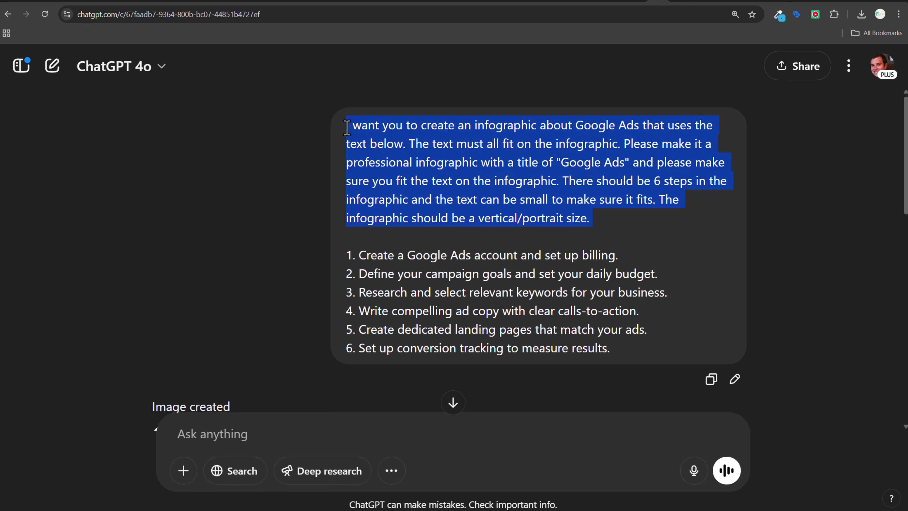
click(367, 143)
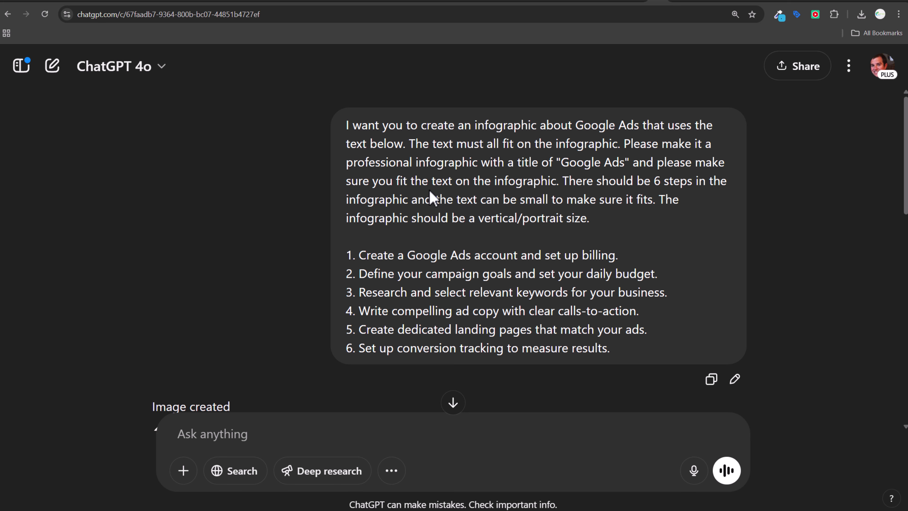
drag(339, 260, 644, 330)
click(661, 322)
- Compare the generated Google Ads infographic with the six steps listed in the prompt
scroll(660, 322, down, 10)
scroll(604, 286, up, 6)
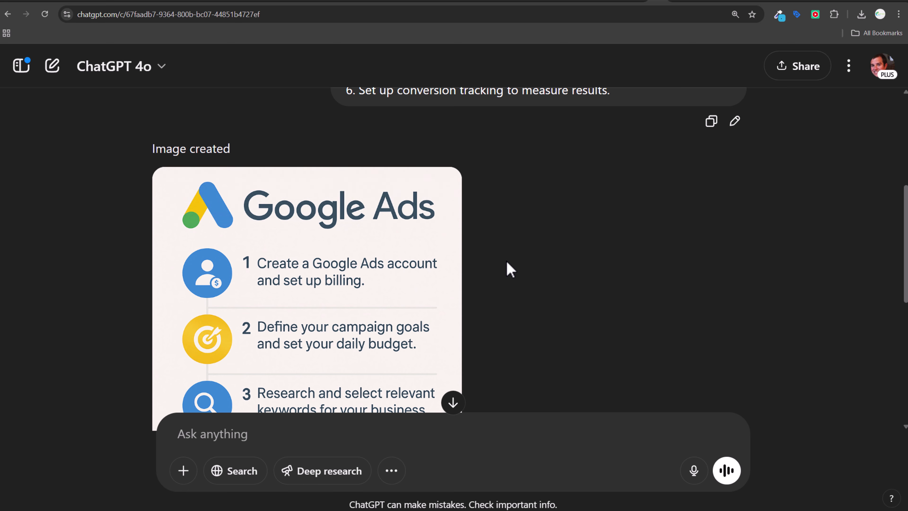
scroll(506, 266, down, 4)
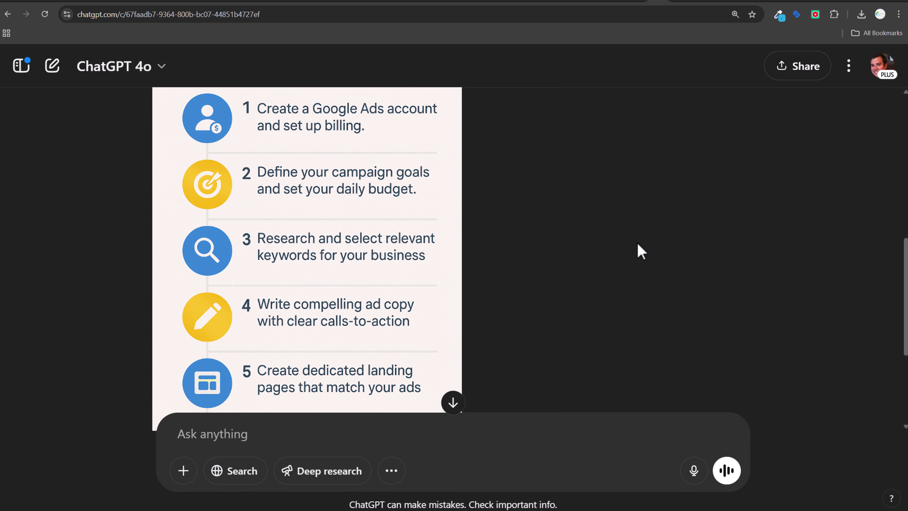
scroll(638, 243, down, 4)
scroll(640, 243, up, 10)
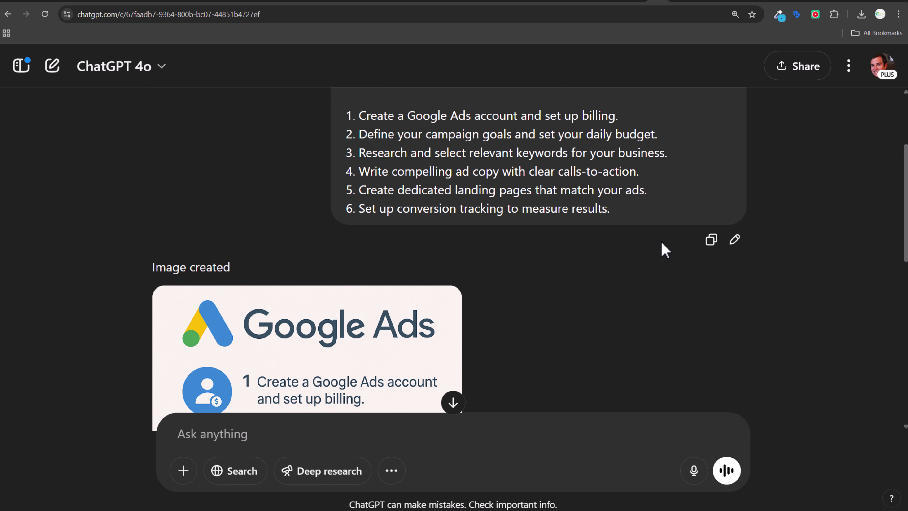
- Compare the Google Ads prompt and infographic using the attached infographic-template-design_1270-51.avif with the conversation that has no reference image
click(673, 3)
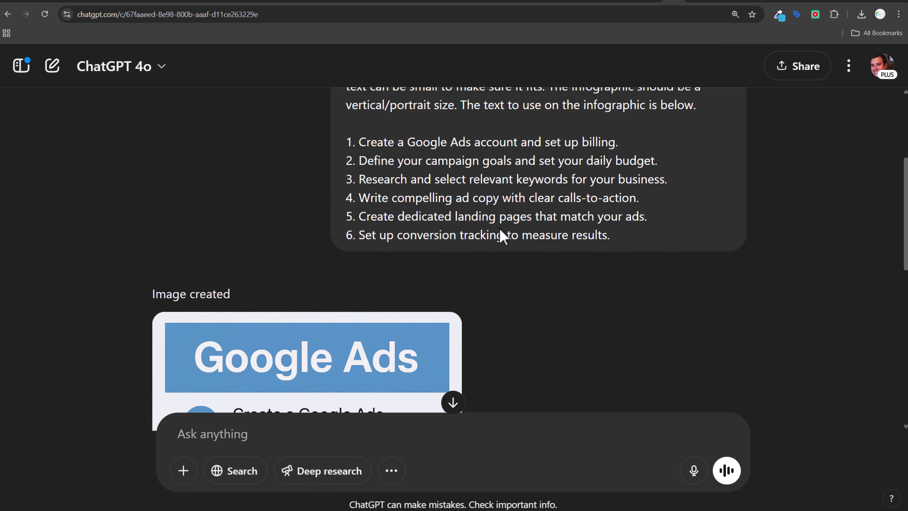
scroll(500, 231, up, 5)
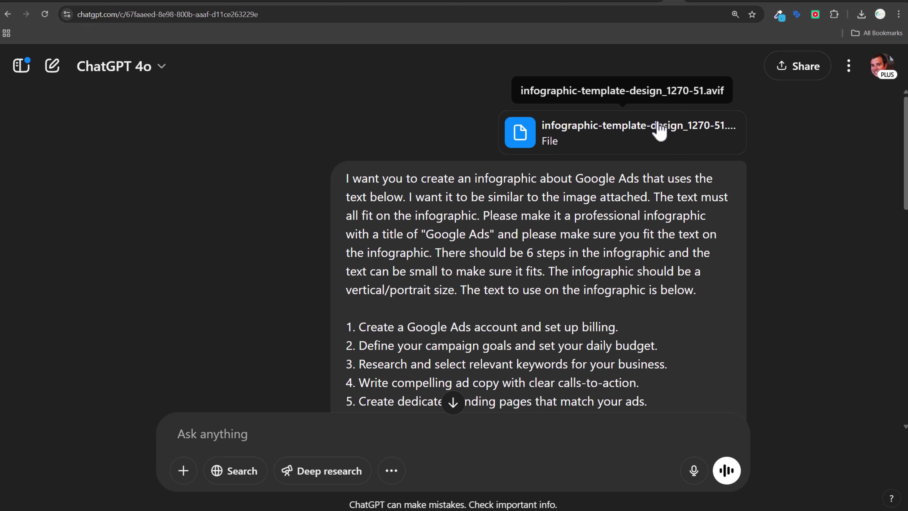
scroll(420, 176, down, 15)
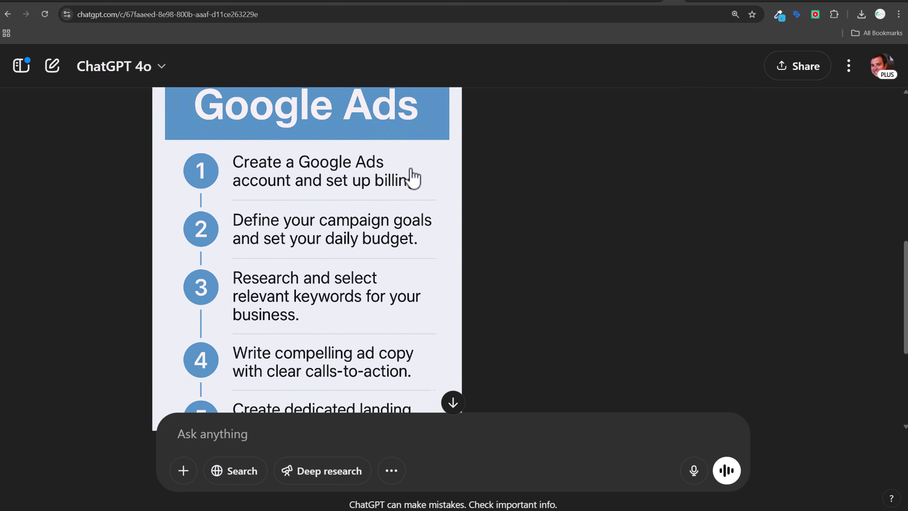
scroll(375, 247, up, 10)
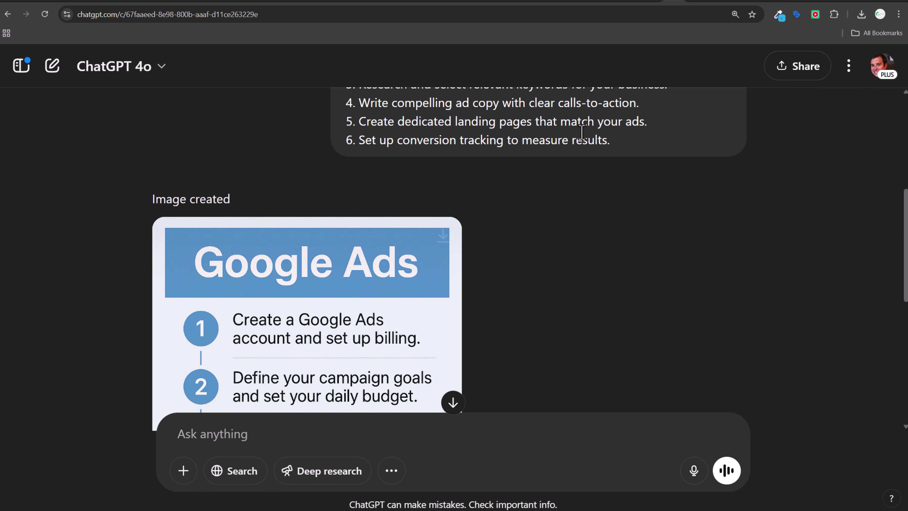
click(661, 4)
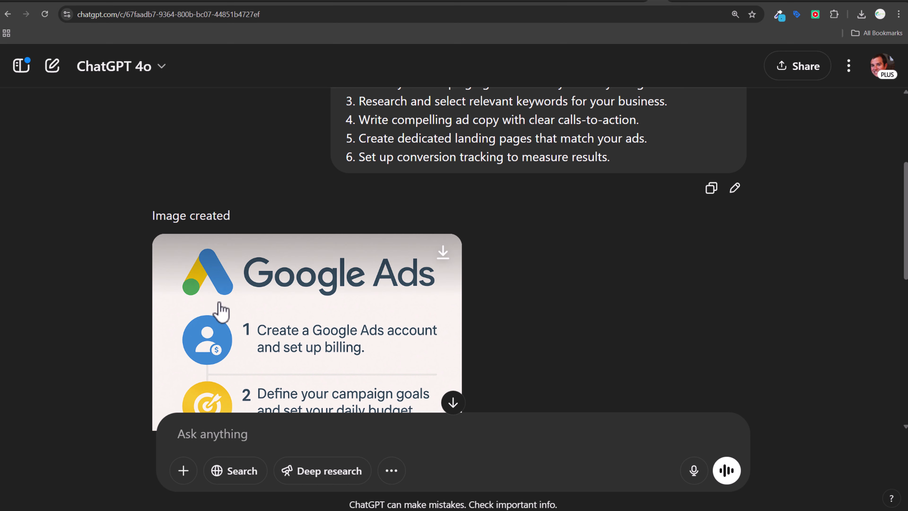
scroll(580, 200, up, 5)
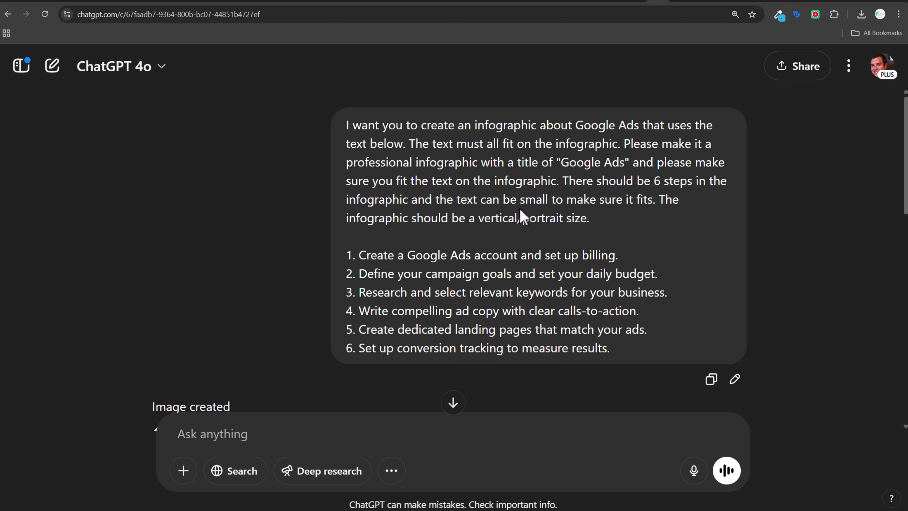
- Switch from the plain Google Ads conversation to the reference-image one and view the attached six-segment lightbulb template enlarged
scroll(518, 211, down, 5)
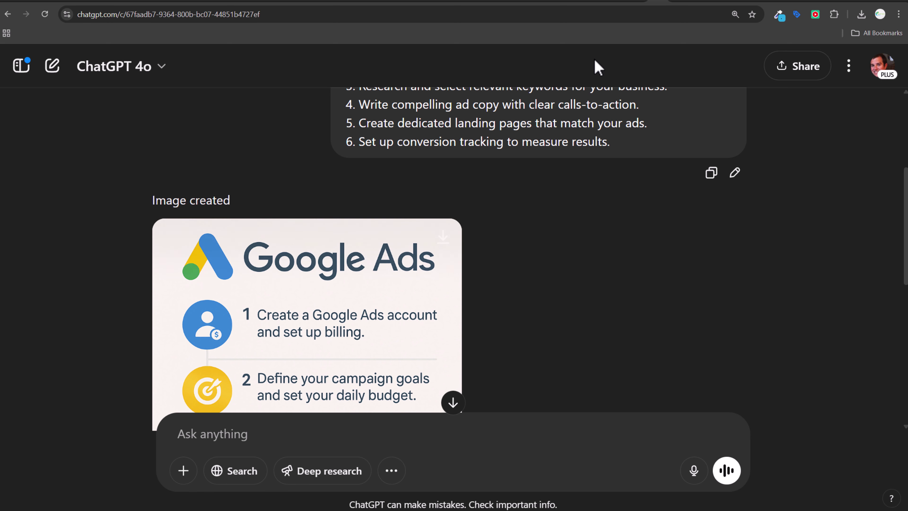
click(677, 5)
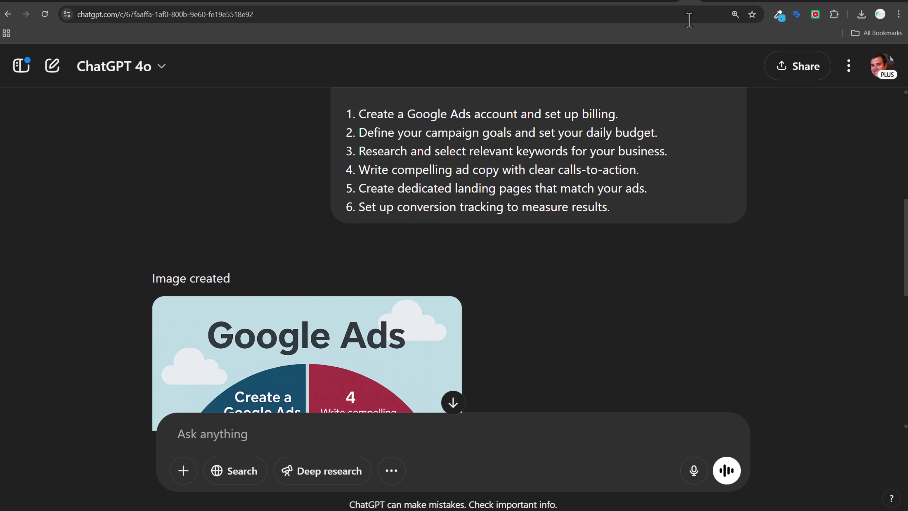
scroll(654, 193, up, 6)
click(729, 152)
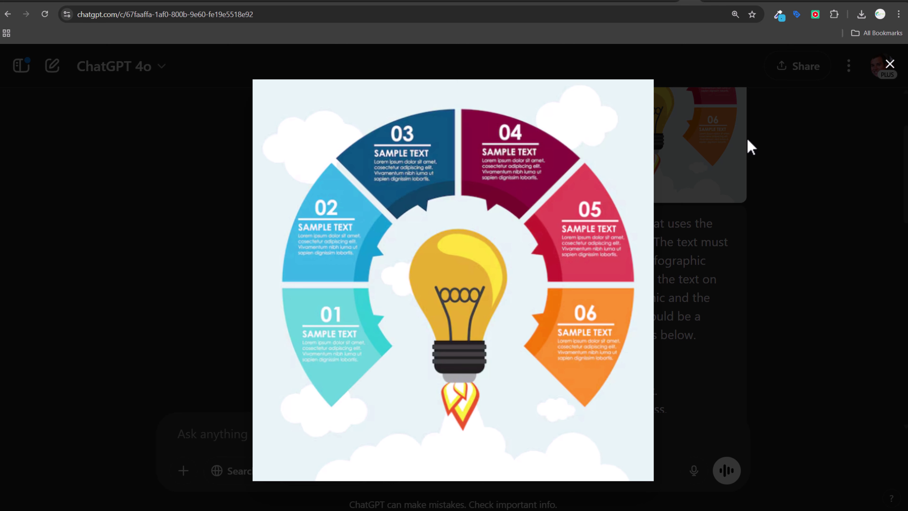
click(889, 65)
- Review the prompt requesting a Google Ads infographic similar to the attached image, including its six listed steps
scroll(877, 67, down, 3)
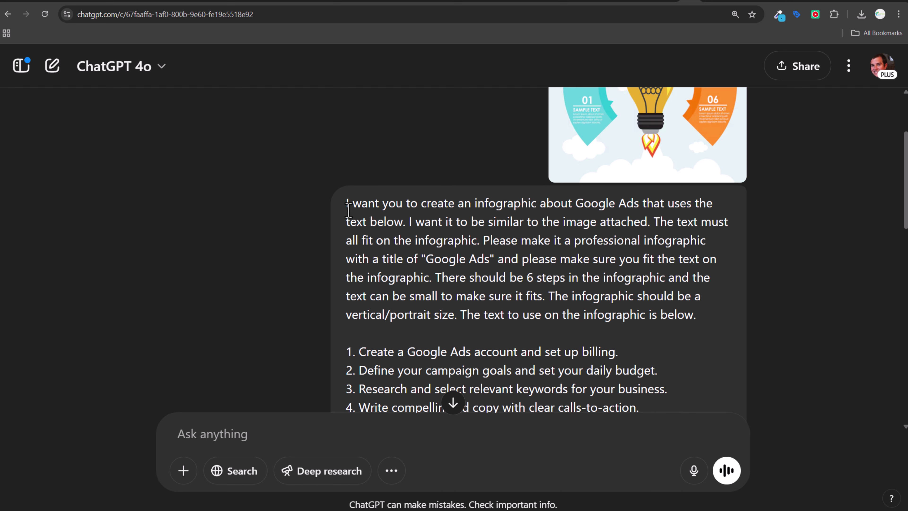
drag(346, 203, 594, 307)
click(611, 307)
scroll(639, 256, down, 8)
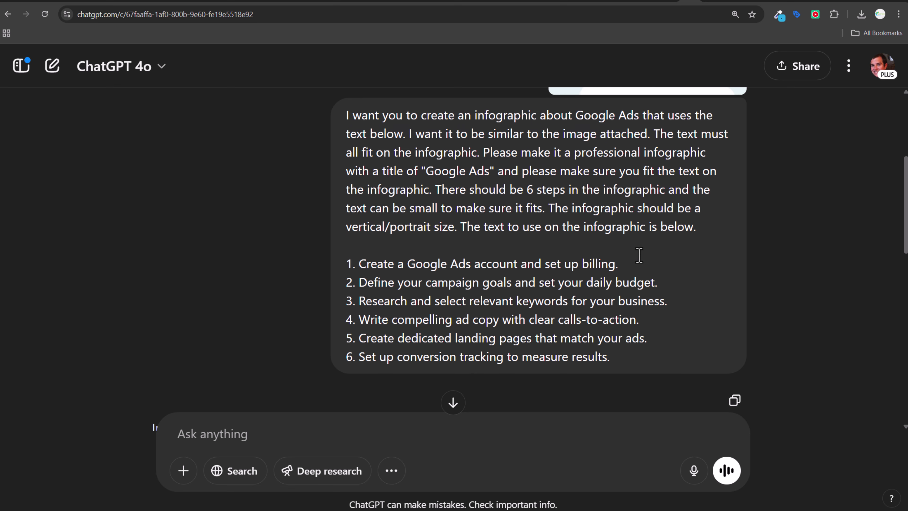
- View the generated lightbulb Google Ads infographic enlarged and check its numbering and text against the prompt's six steps
scroll(604, 235, down, 6)
click(378, 223)
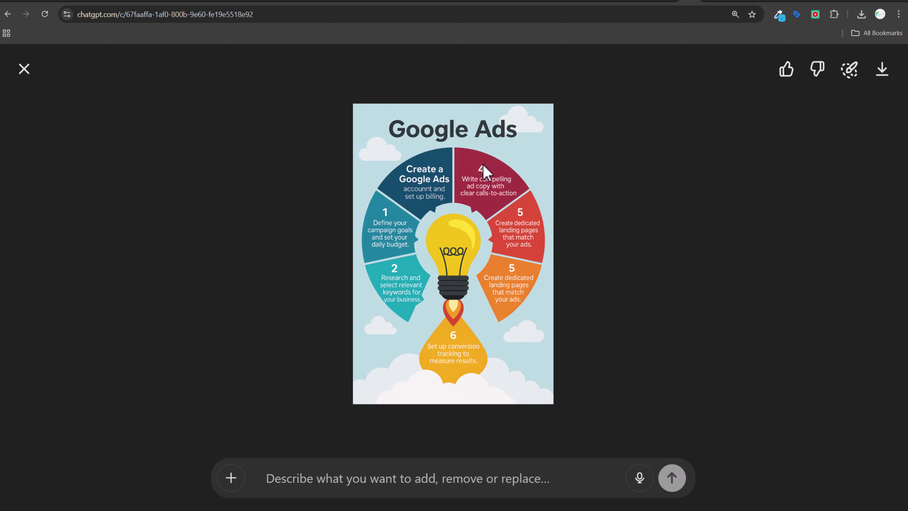
click(23, 69)
scroll(523, 196, up, 8)
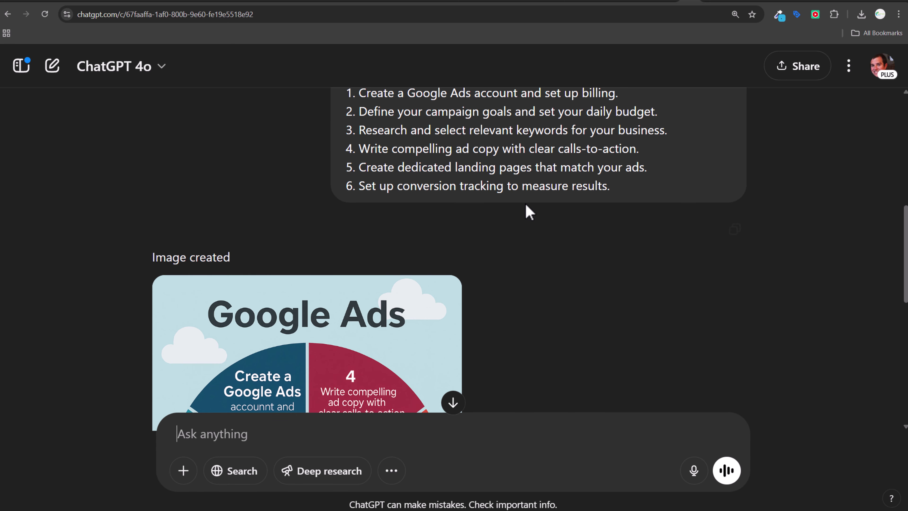
scroll(238, 221, down, 10)
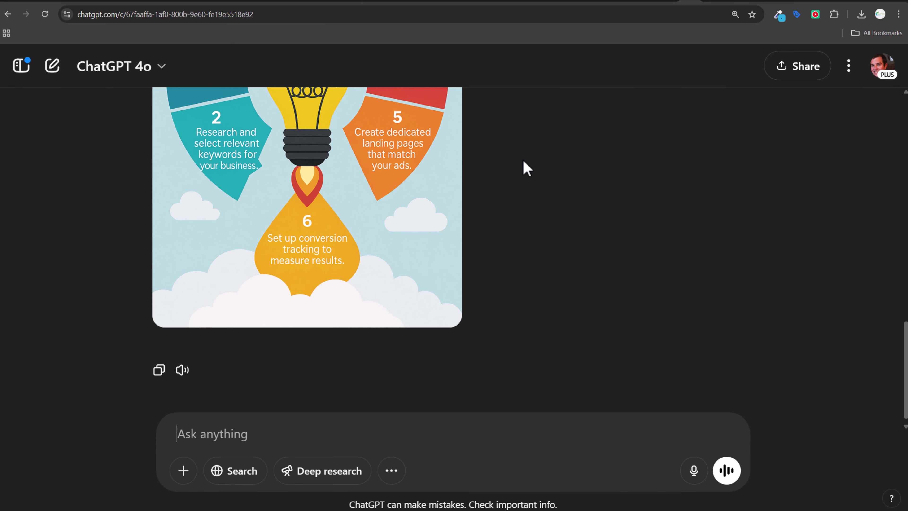
- Switch past the marketing icons conversation to the Canva infographic design and enlarge the Google Ads infographic on page 1 to 63%
click(716, 4)
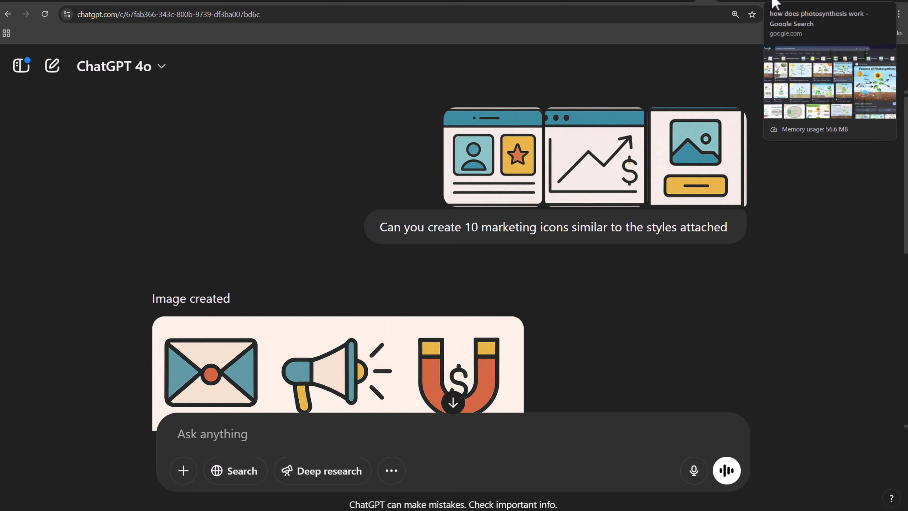
click(786, 4)
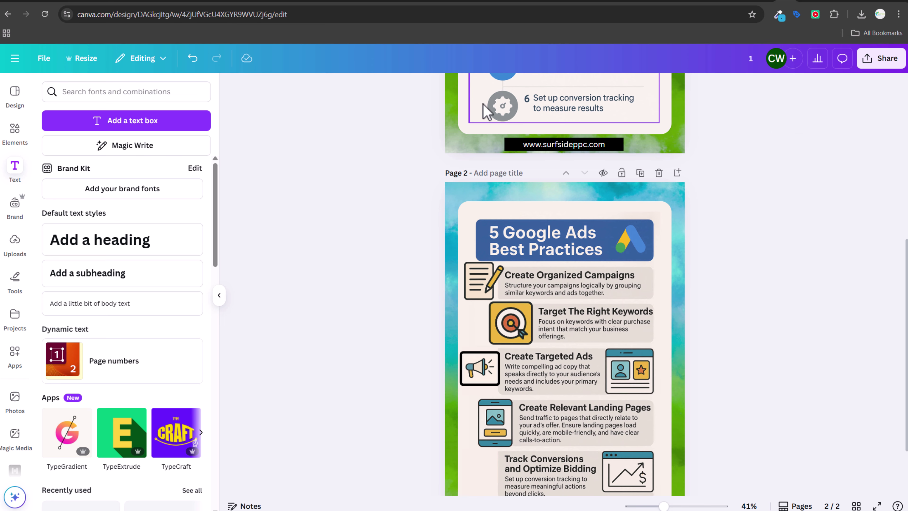
scroll(532, 246, up, 5)
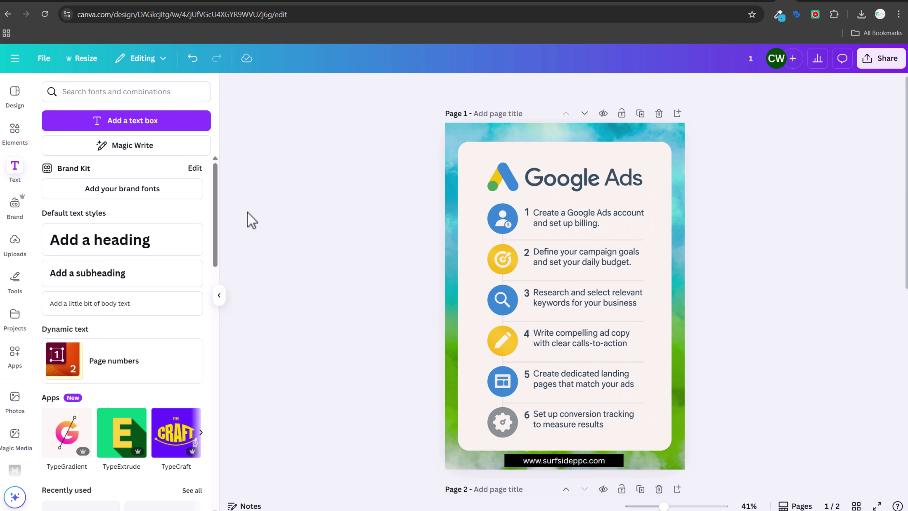
click(15, 94)
click(15, 94)
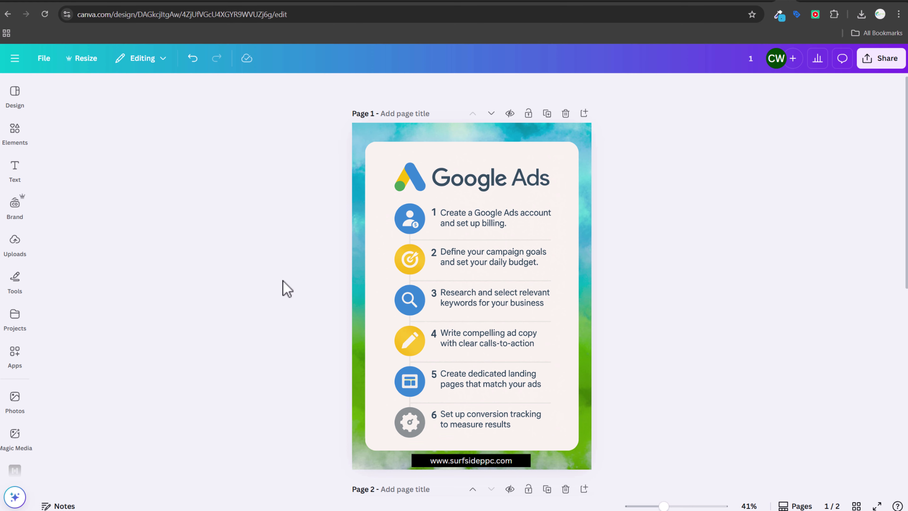
drag(663, 507, 674, 506)
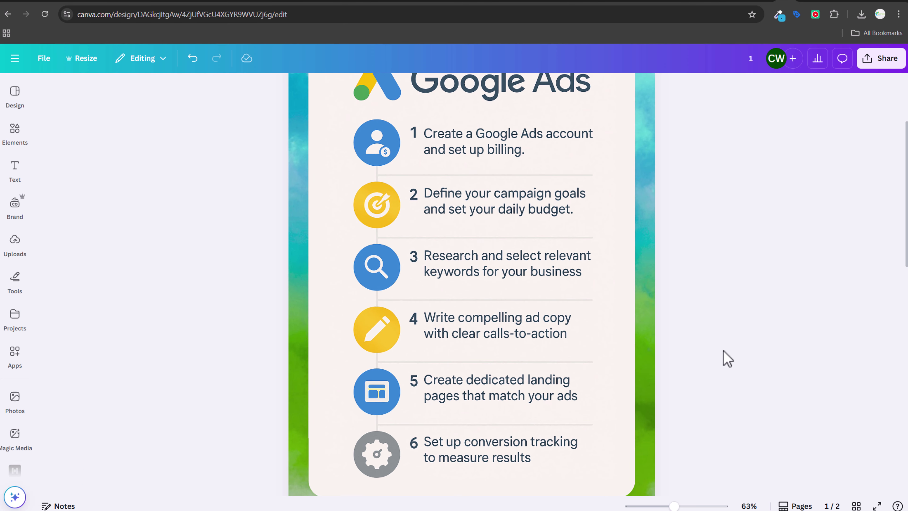
- Examine the page 1 Google Ads infographic from its title through the six steps to the website banner
scroll(725, 353, down, 3)
scroll(725, 352, up, 5)
scroll(731, 351, up, 1)
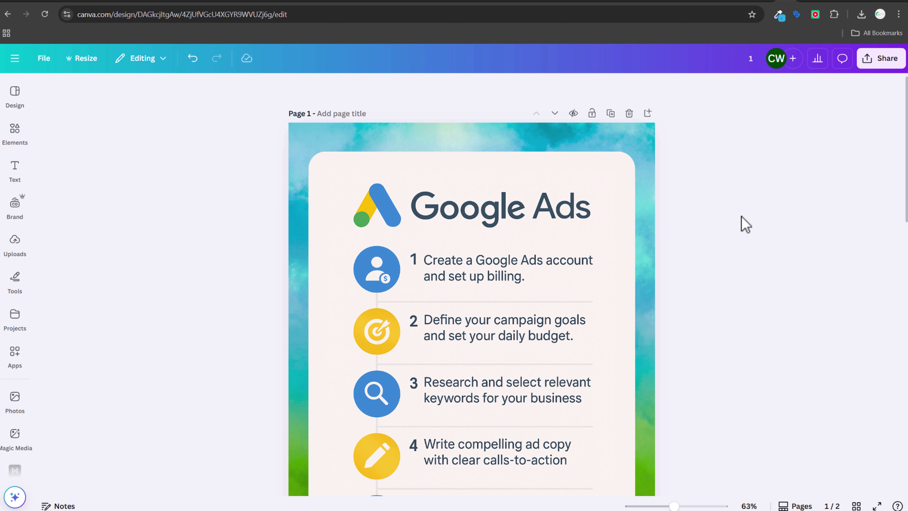
scroll(729, 229, down, 3)
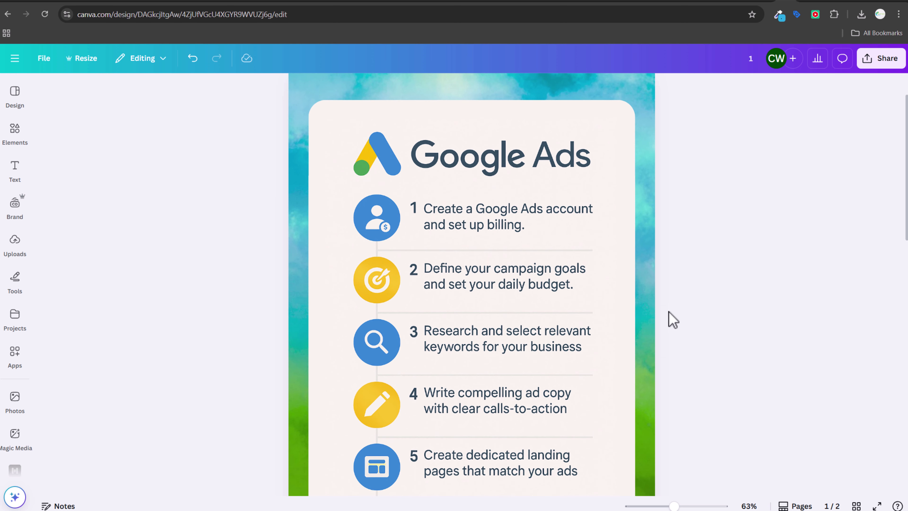
scroll(728, 309, down, 5)
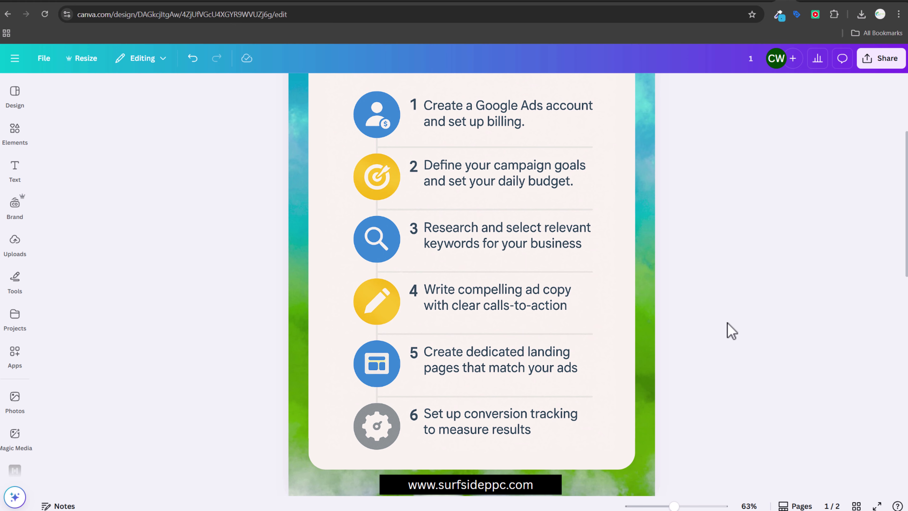
scroll(715, 218, up, 5)
scroll(711, 214, up, 3)
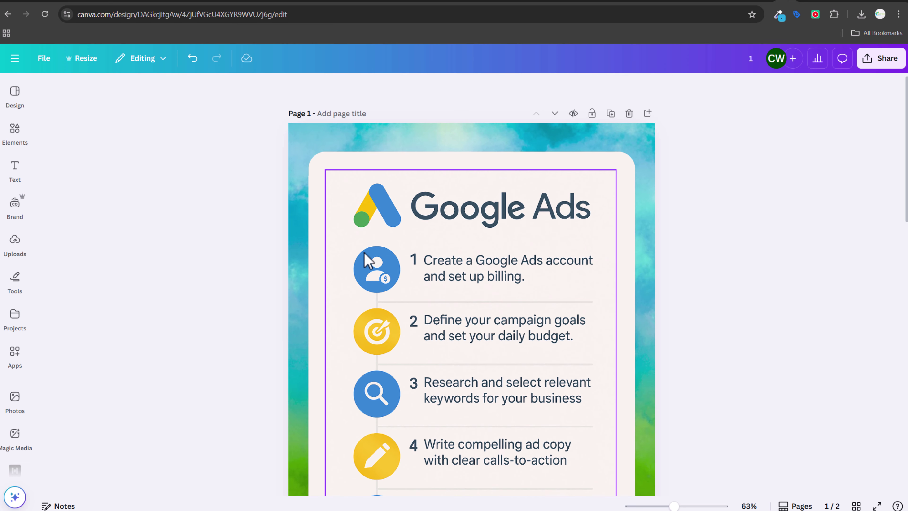
scroll(426, 252, down, 3)
scroll(427, 251, down, 12)
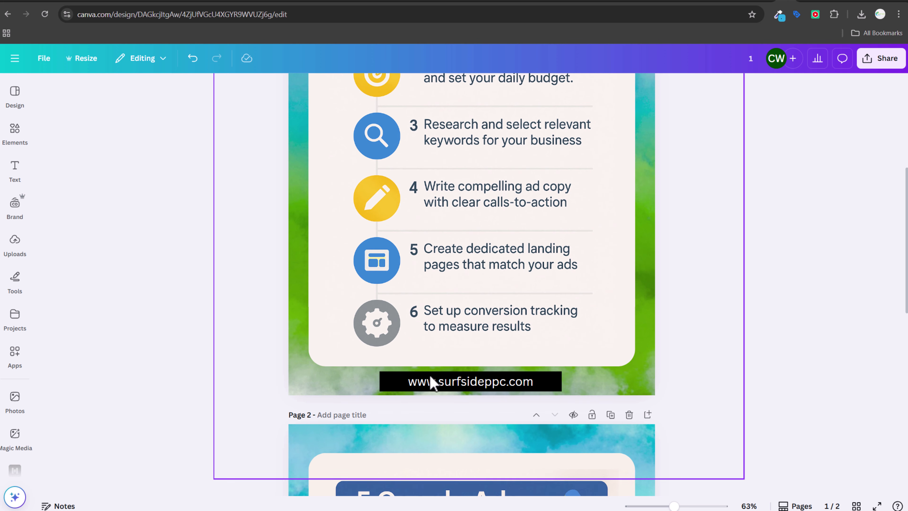
click(393, 383)
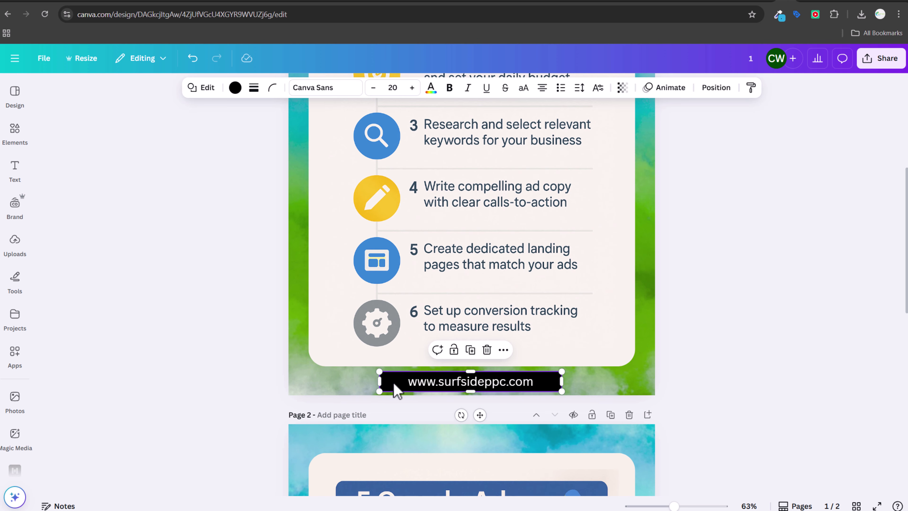
click(314, 383)
scroll(211, 315, up, 15)
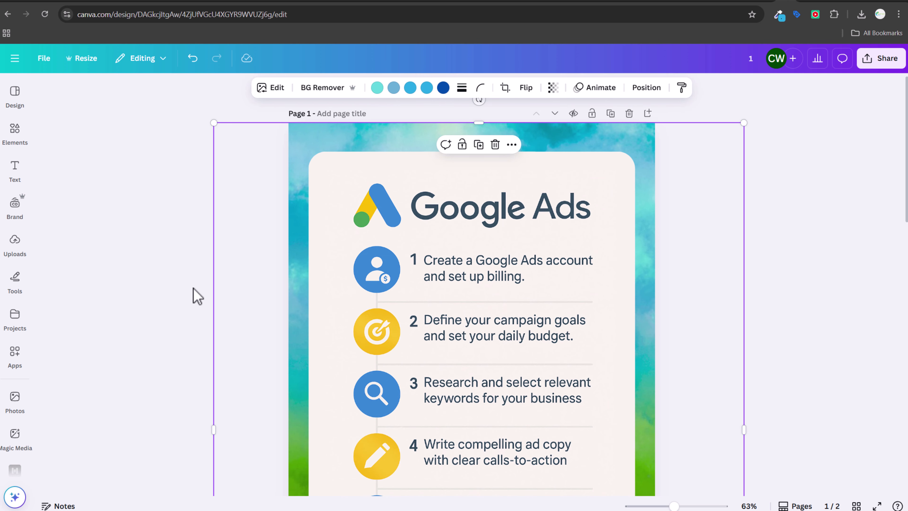
click(152, 292)
- Set the view to 51% and examine the 5 Google Ads Best Practices infographic on page 2
scroll(736, 146, down, 20)
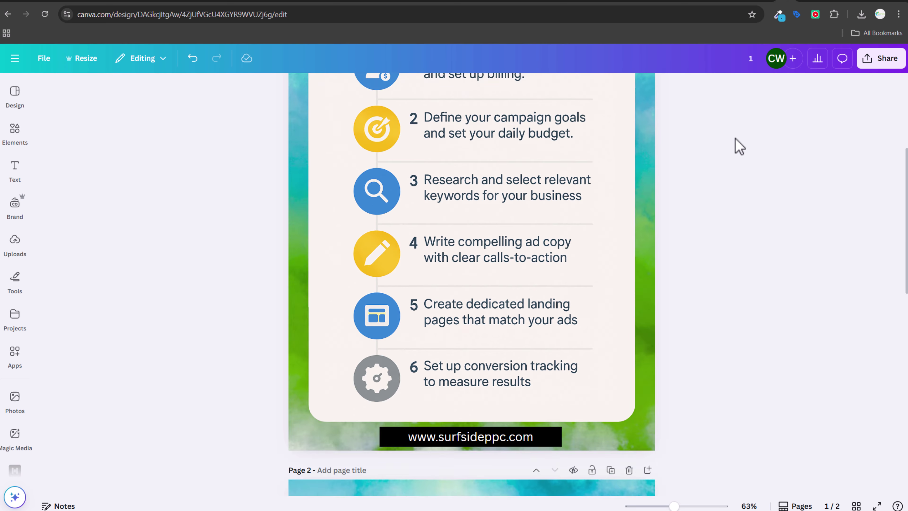
drag(673, 505, 669, 505)
scroll(705, 286, down, 1)
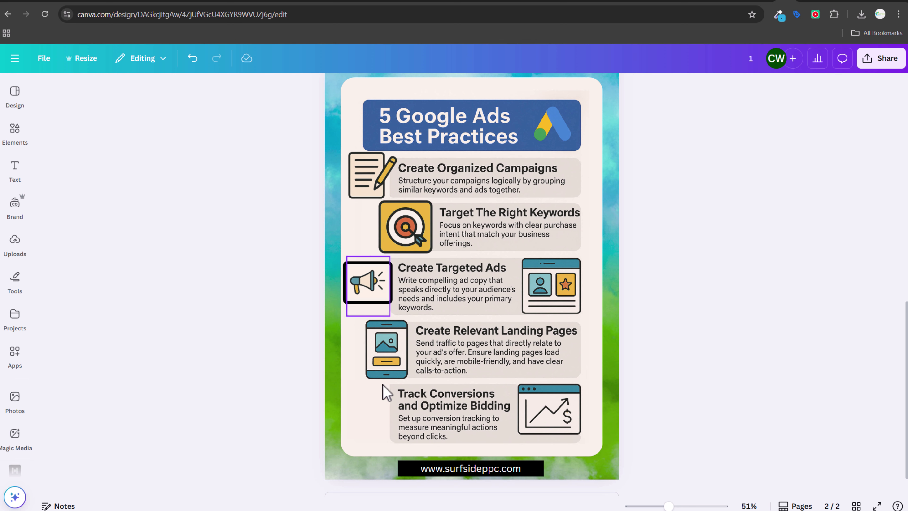
- Try moving the blank cream rectangle beside Track Conversions and Optimize Bidding on page 2, undo the move and deselect it
drag(378, 413, 450, 385)
key(ctrl+z)
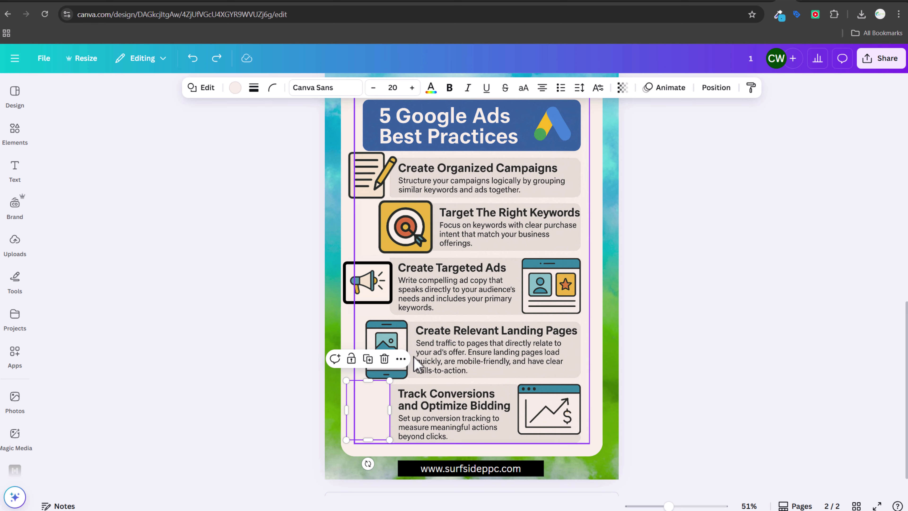
click(294, 375)
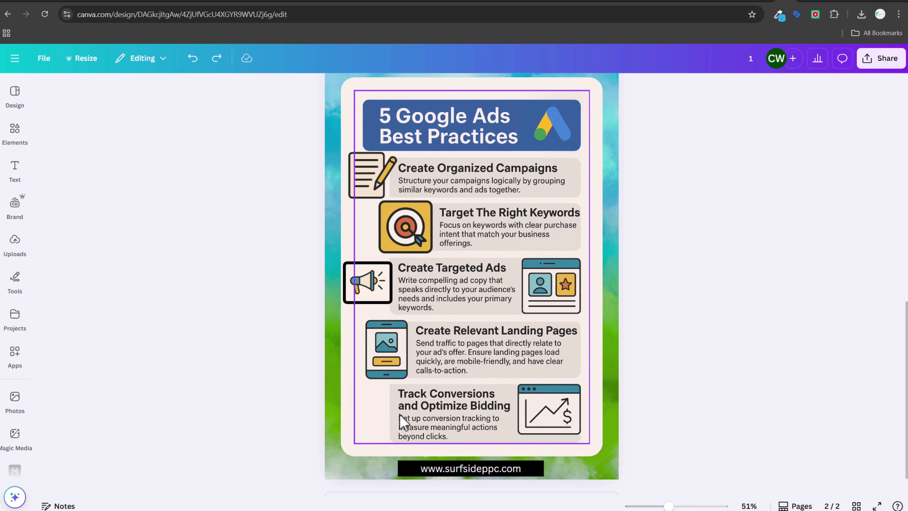